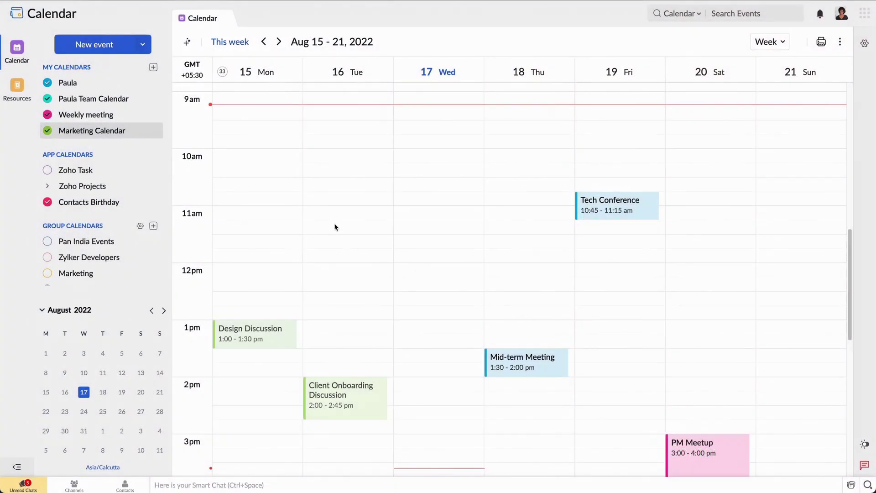
- Start a new event titled 'Project idea Discussion' with the start time kept at 04:00 pm
click(841, 14)
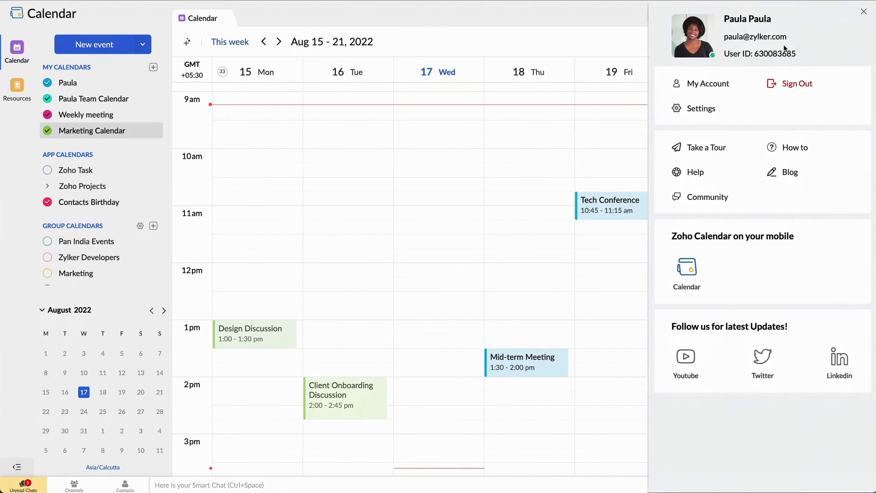
click(864, 12)
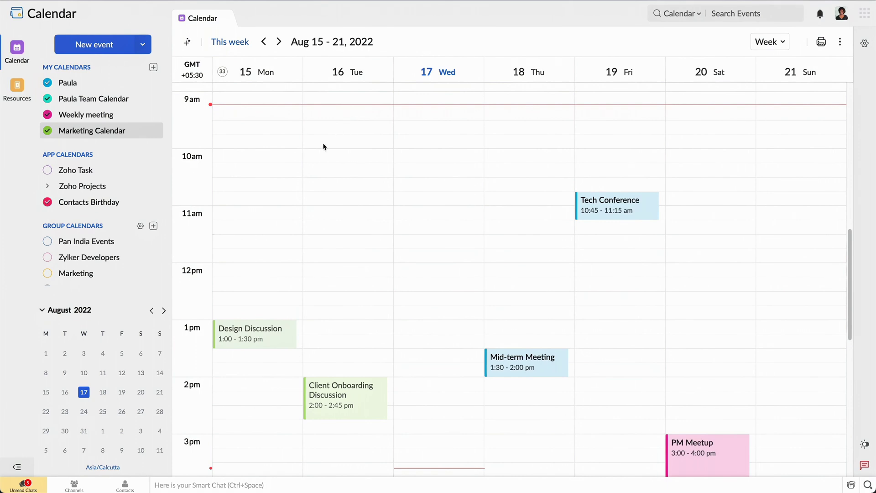
double_click(118, 48)
text(Pro)
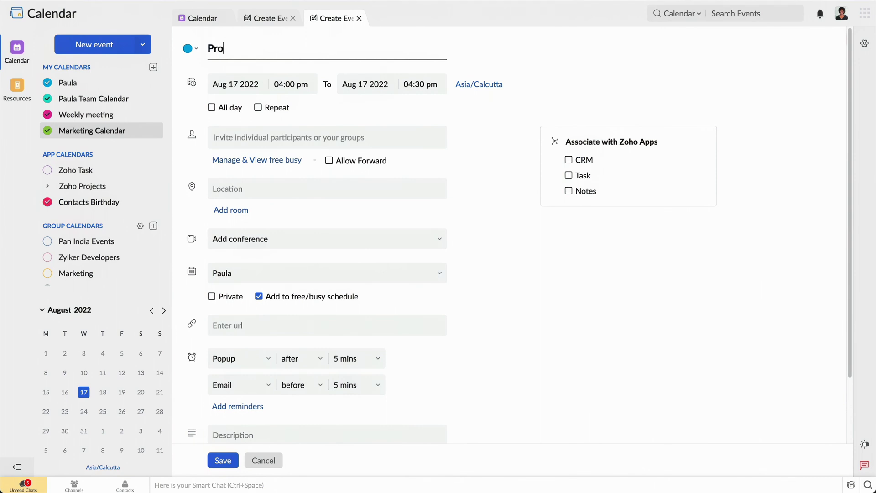
text(ject idea Discussion)
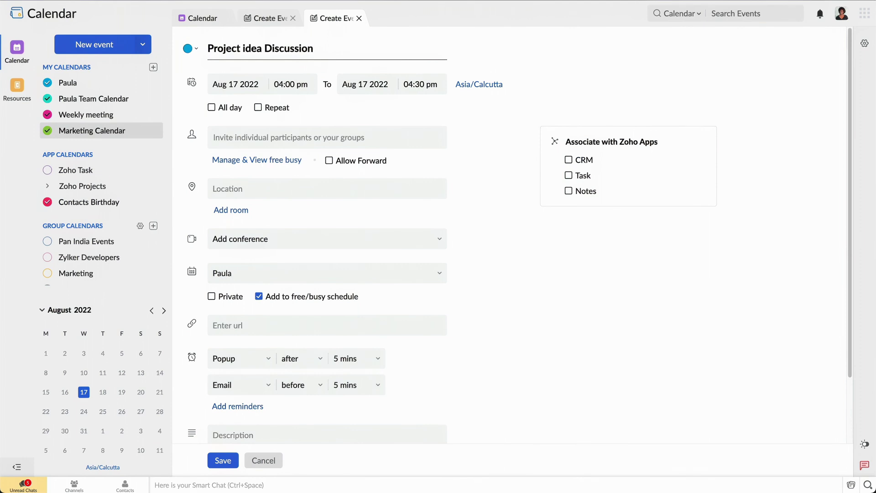
click(302, 84)
click(303, 123)
- Invite two colleagues from the suggestions and view everyone's free/busy times
click(398, 139)
text(rebe)
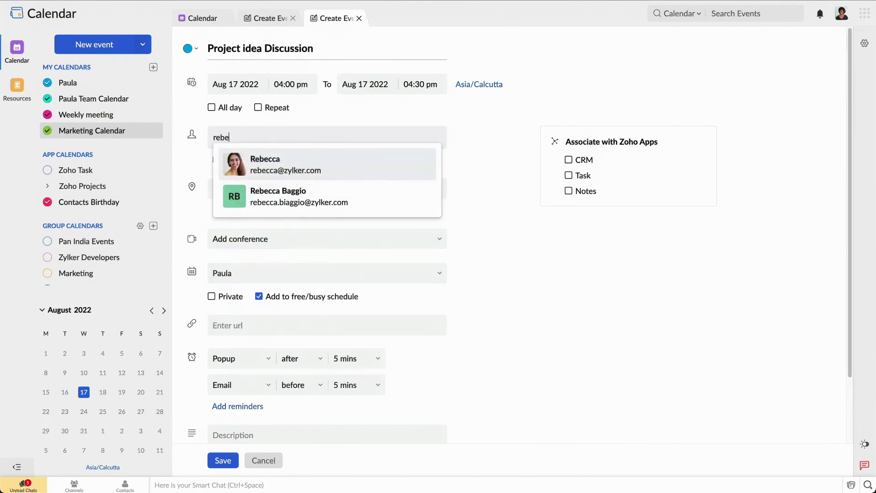
key(Return)
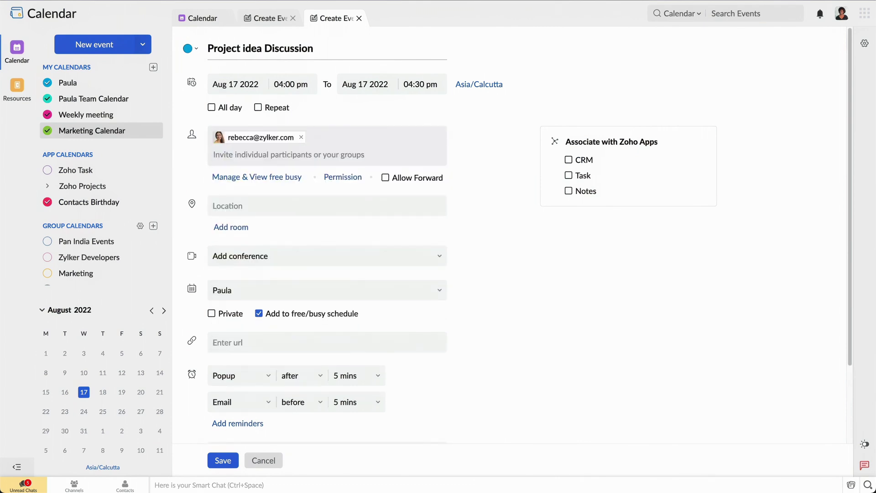
text(aa)
key(Return)
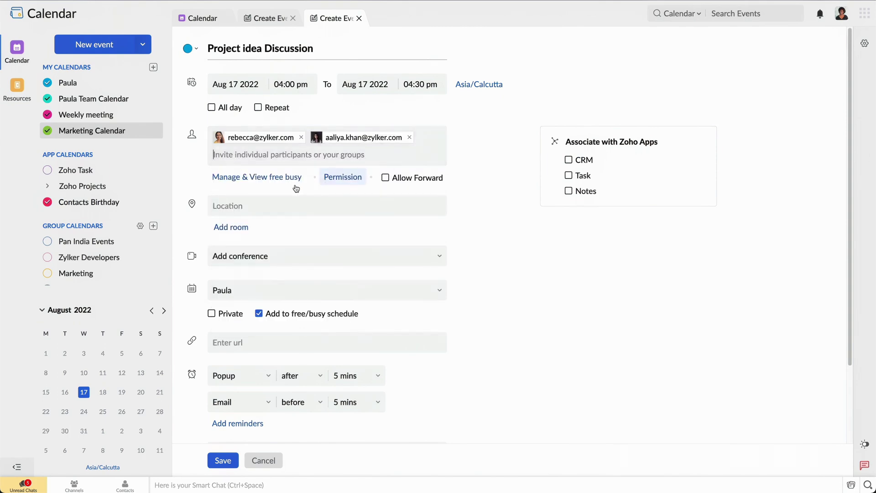
click(279, 181)
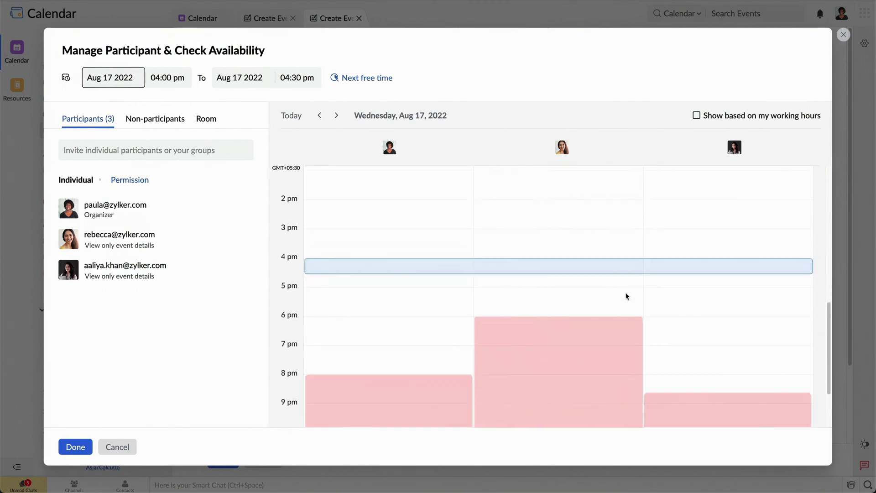
scroll(703, 304, up, 3)
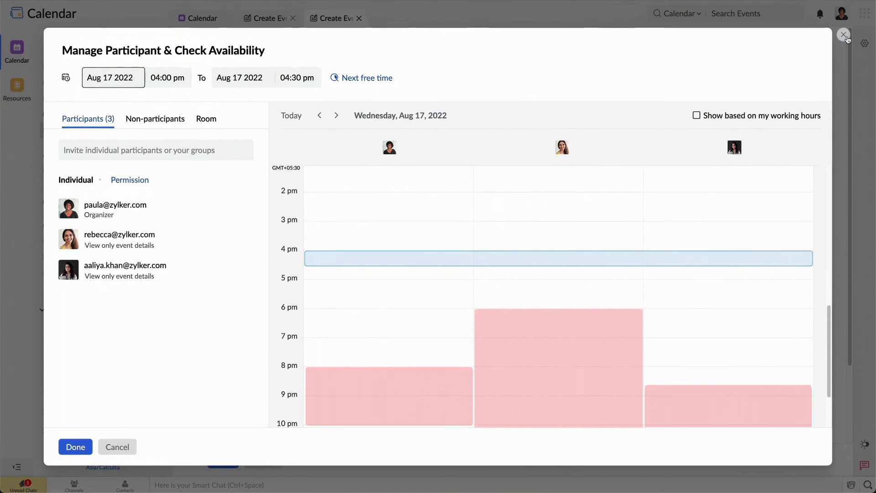
- Book the Confluence room on Ground Floor, Tower, Zylker Chennai for the event
click(843, 35)
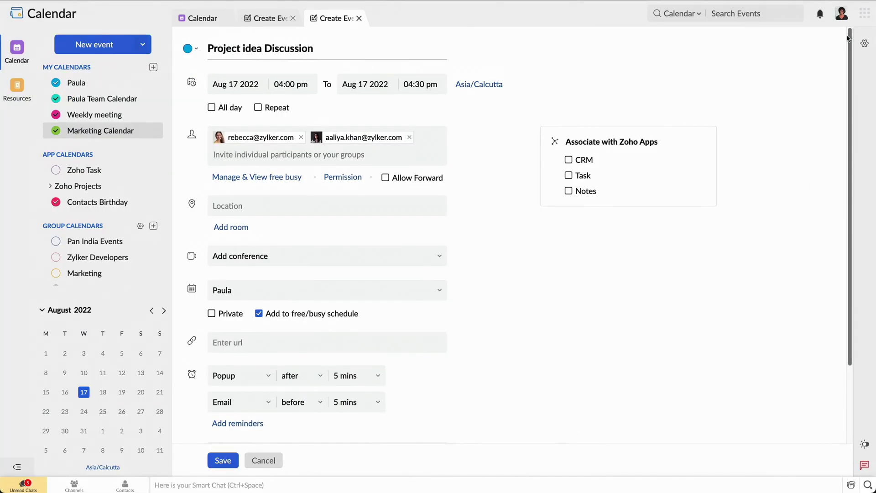
click(237, 227)
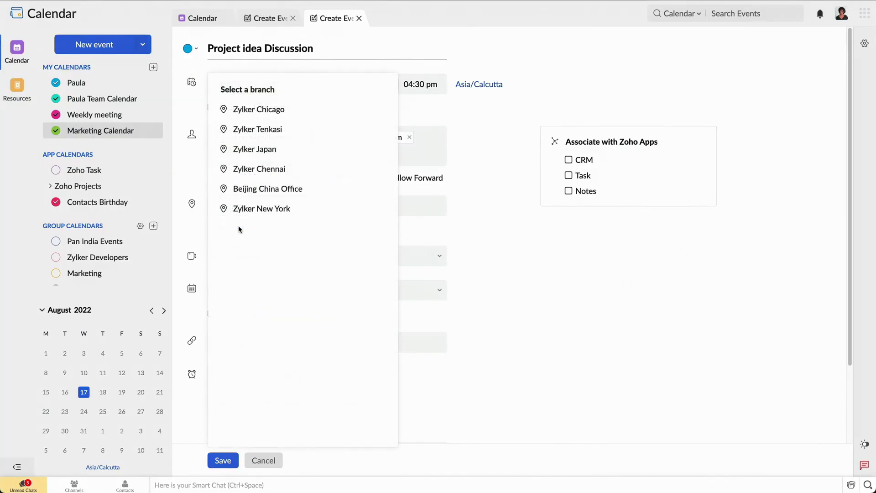
click(271, 170)
click(283, 204)
click(290, 228)
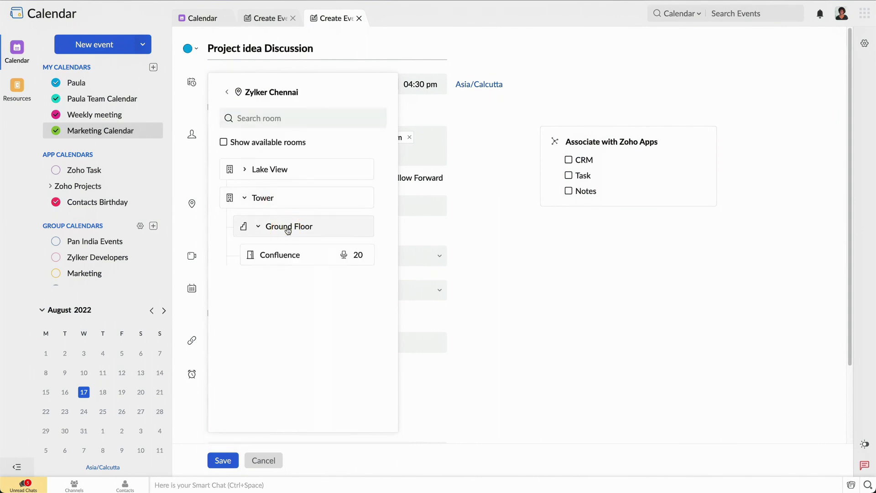
click(353, 252)
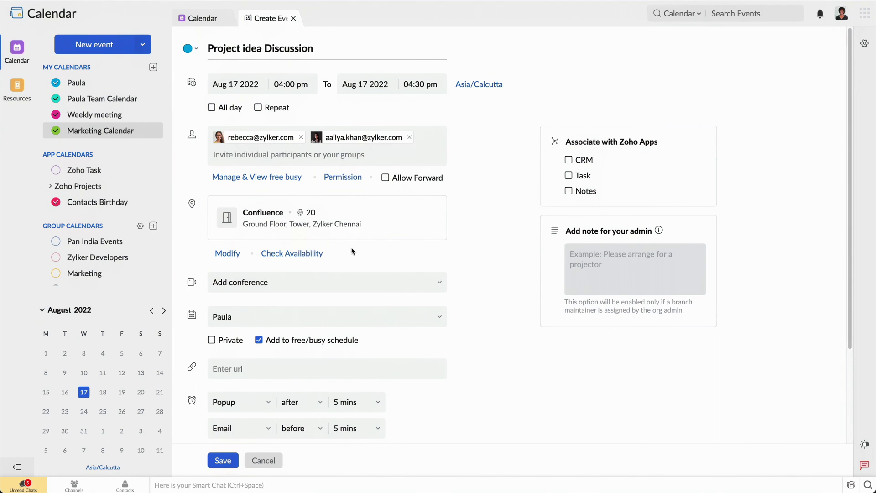
- Set the search scope to look through Resources
click(684, 14)
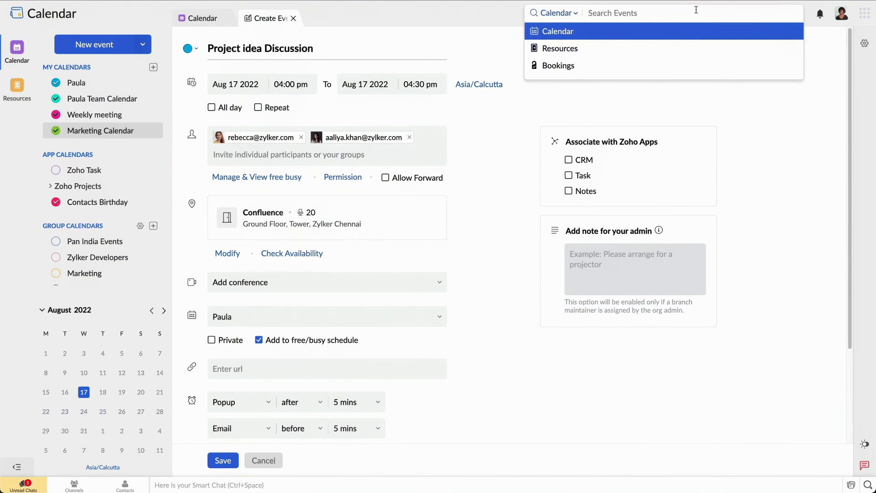
click(580, 50)
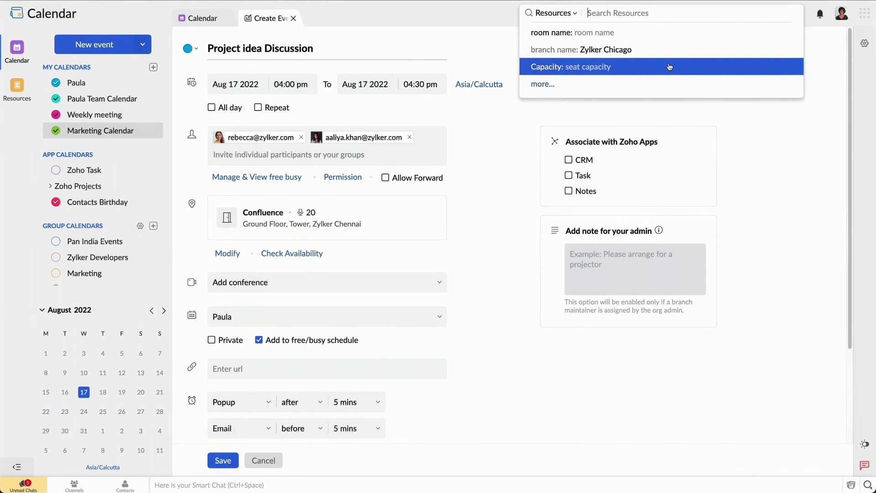
click(826, 65)
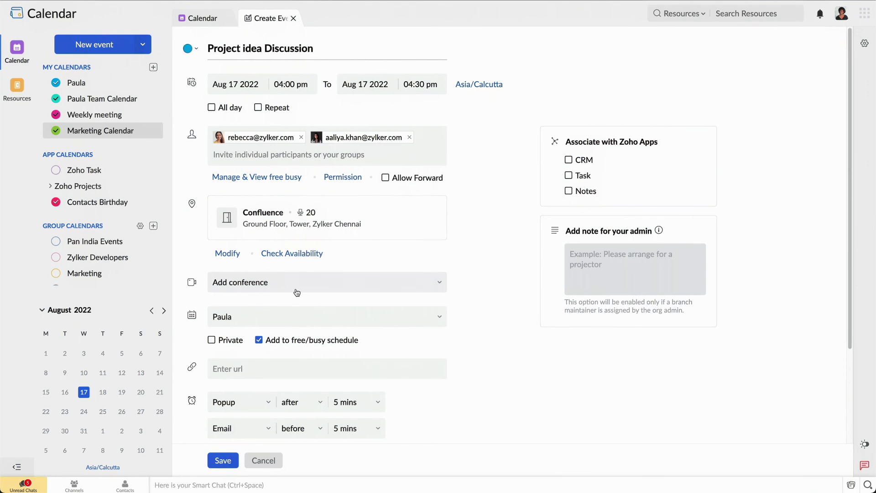
- Attach a Zoho Meeting conference and put the event on the team calendar
click(441, 282)
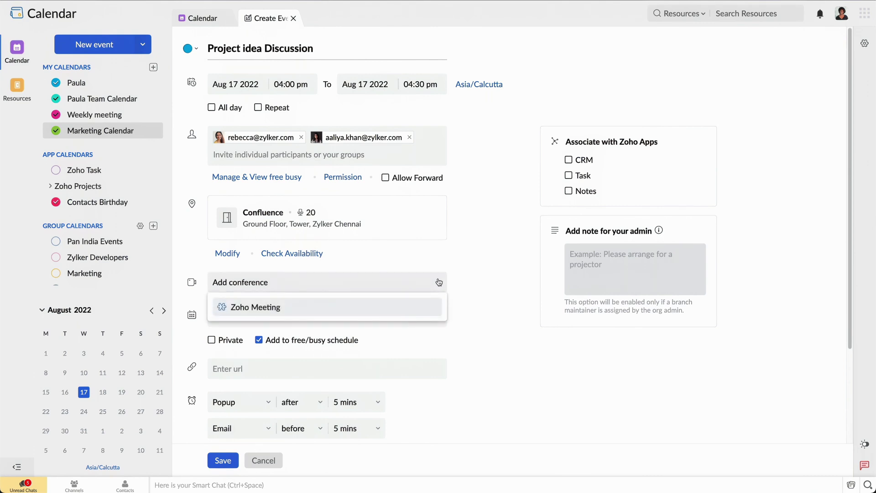
click(277, 308)
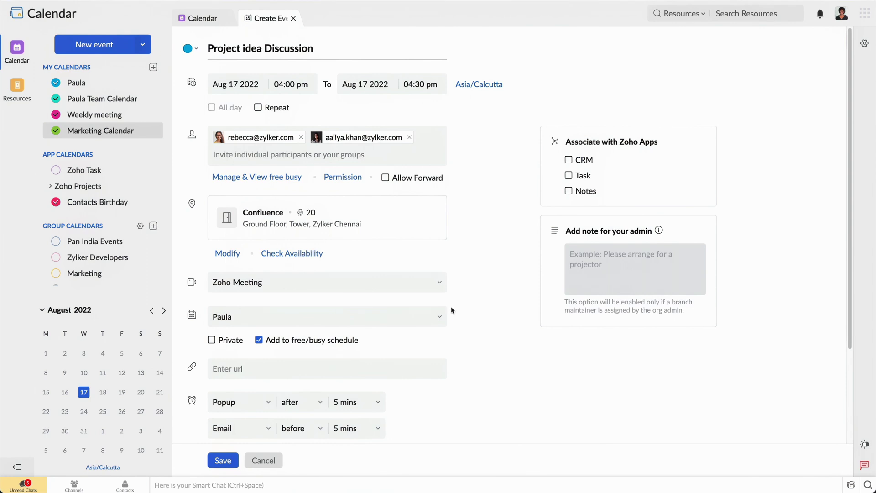
click(436, 317)
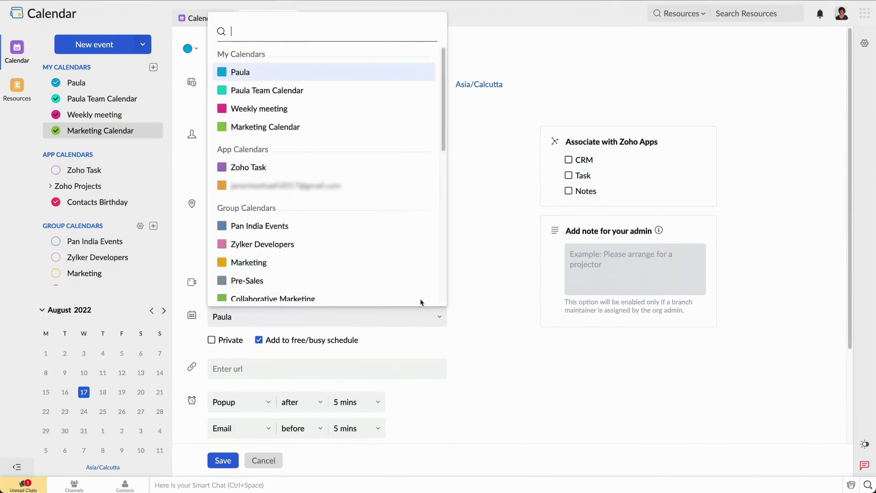
click(296, 90)
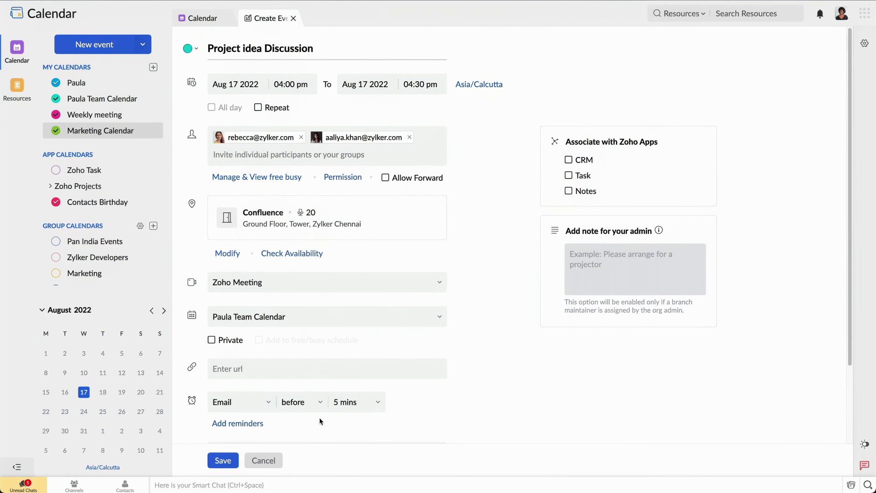
- Add a second reminder as a Popup 5 minutes before the event
click(226, 423)
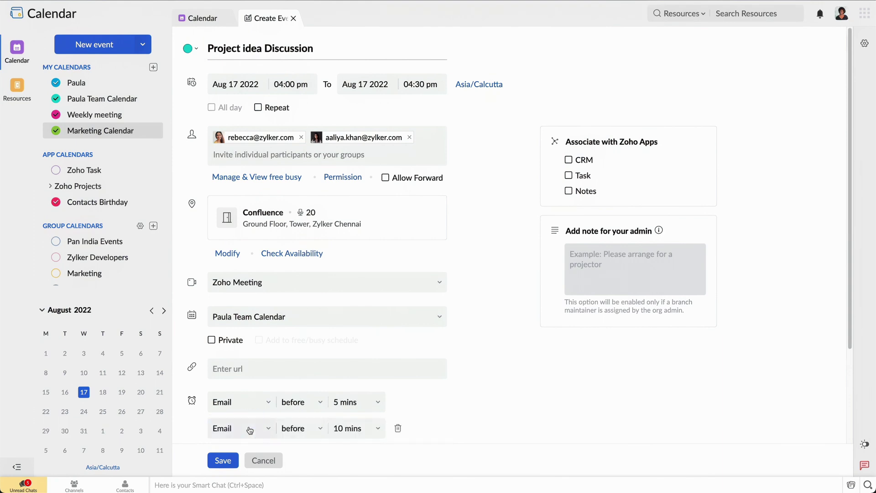
click(254, 427)
click(240, 387)
click(366, 428)
click(354, 26)
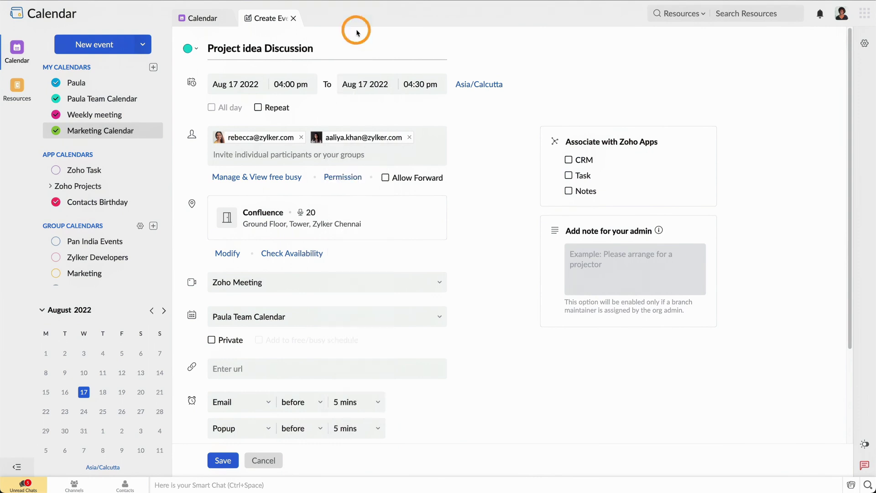
- Save the event with invitations sent to attendees only, then scroll the week to 4 pm
scroll(506, 352, down, 3)
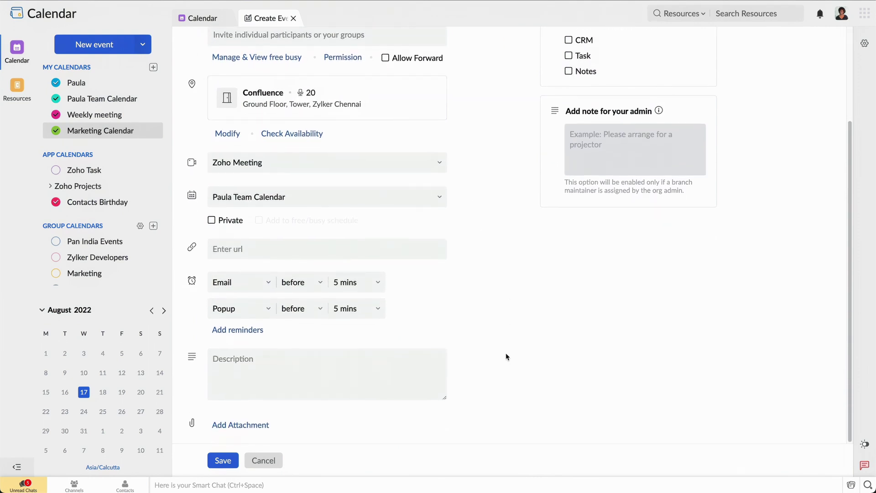
click(231, 463)
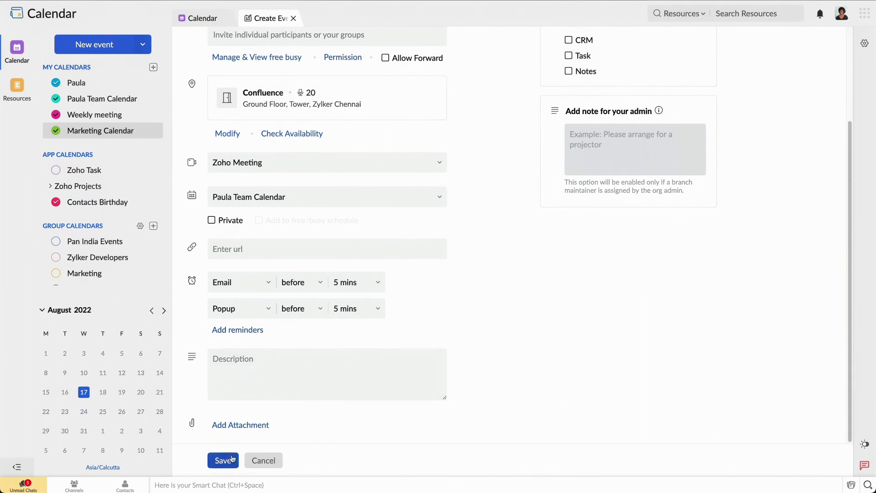
click(232, 459)
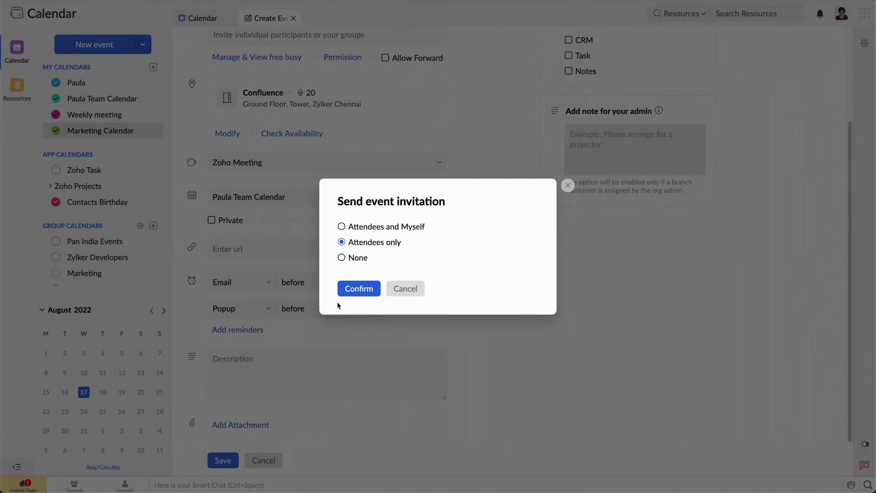
click(357, 290)
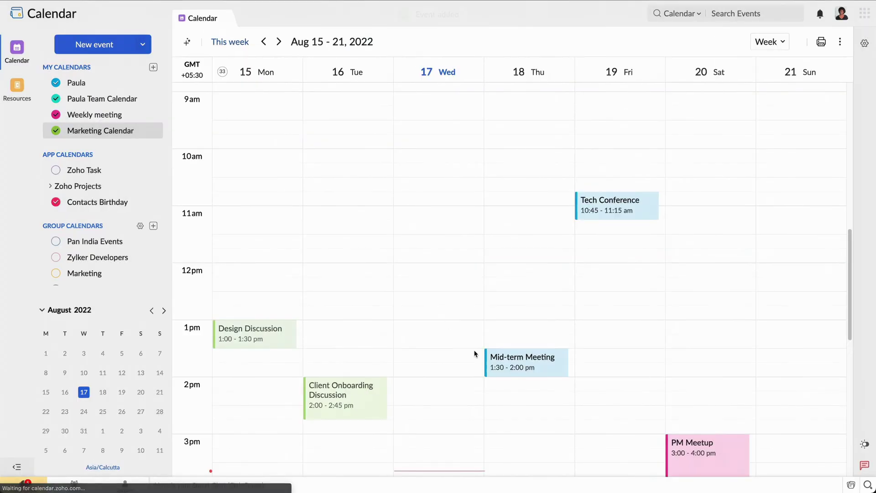
scroll(424, 342, down, 5)
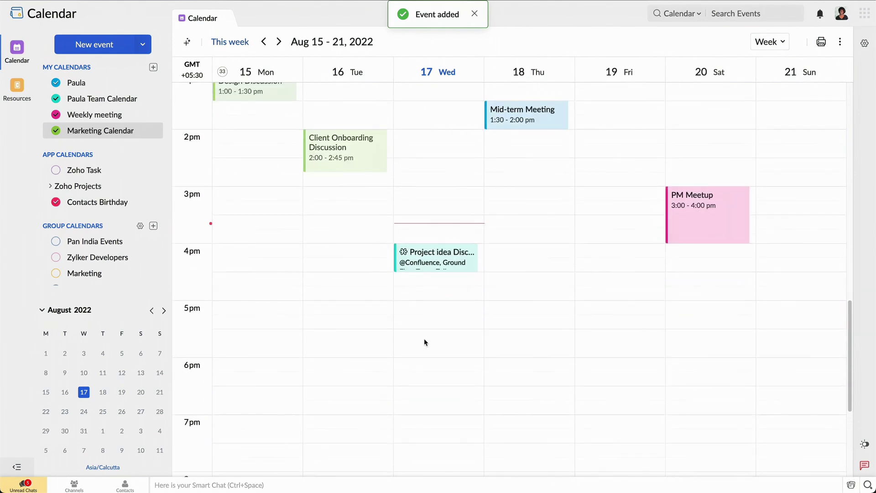
- Check the new event's details and try the compact, super compact and classic layouts
click(441, 257)
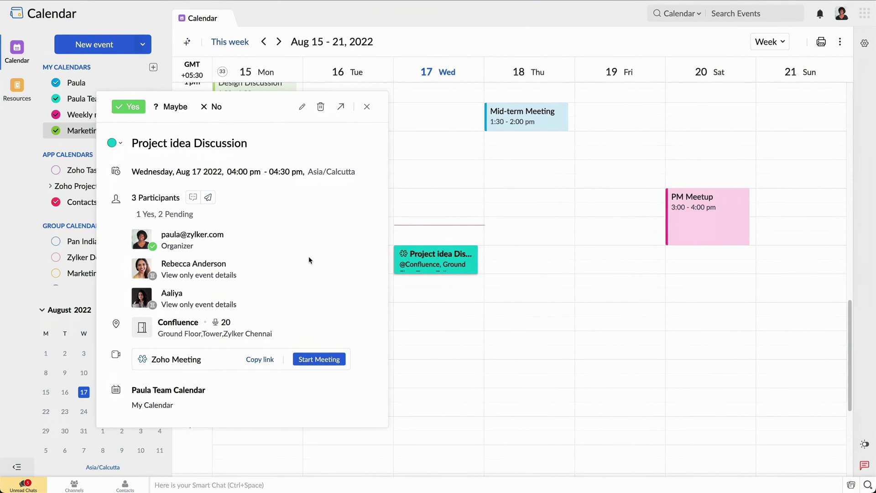
click(367, 107)
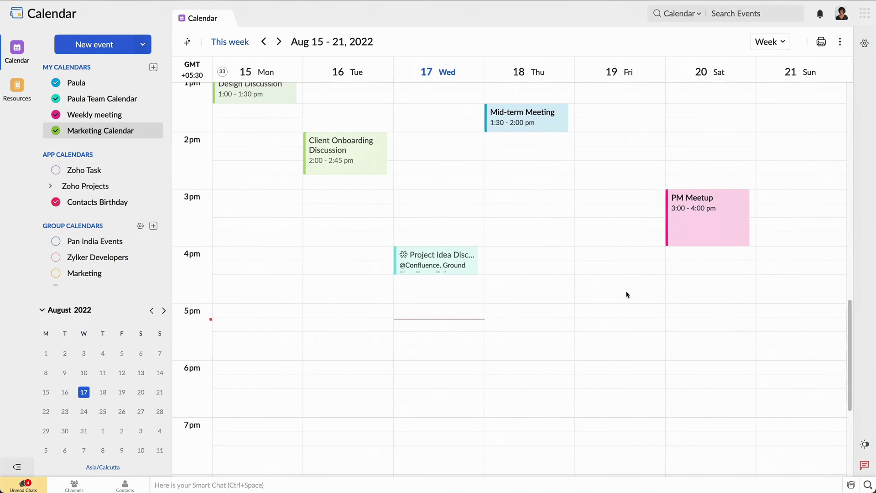
click(840, 41)
click(741, 87)
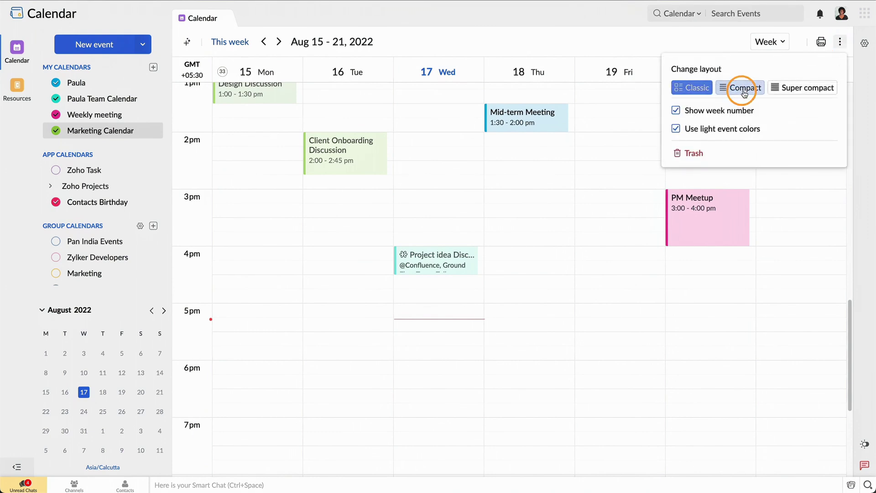
click(799, 88)
click(691, 87)
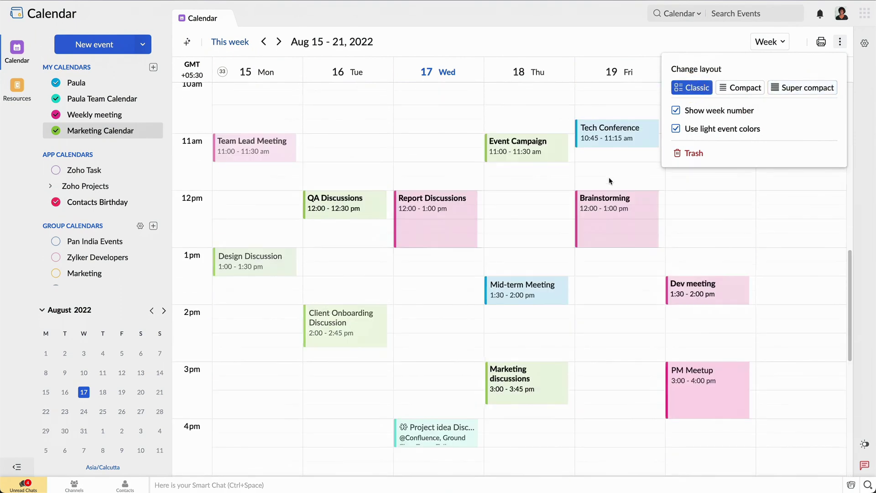
- Uncheck the Marketing Calendar and Weekly meeting calendars under My Calendars
scroll(609, 181, down, 1)
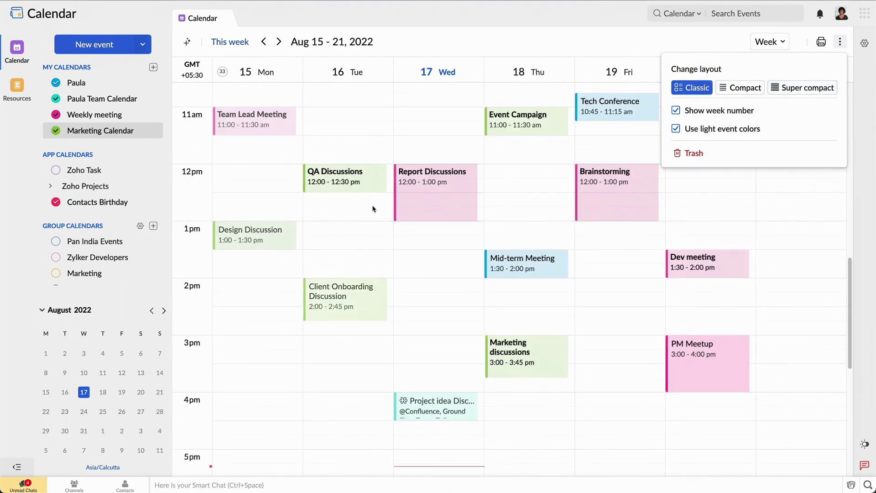
click(56, 132)
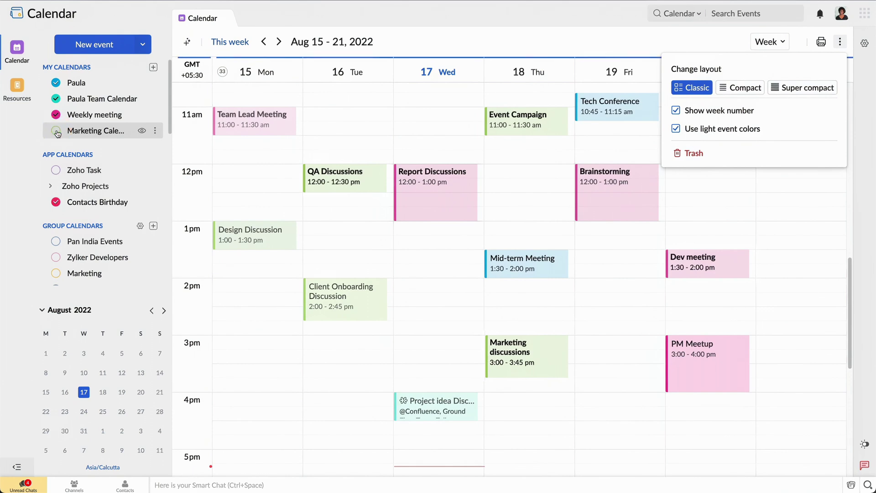
click(56, 116)
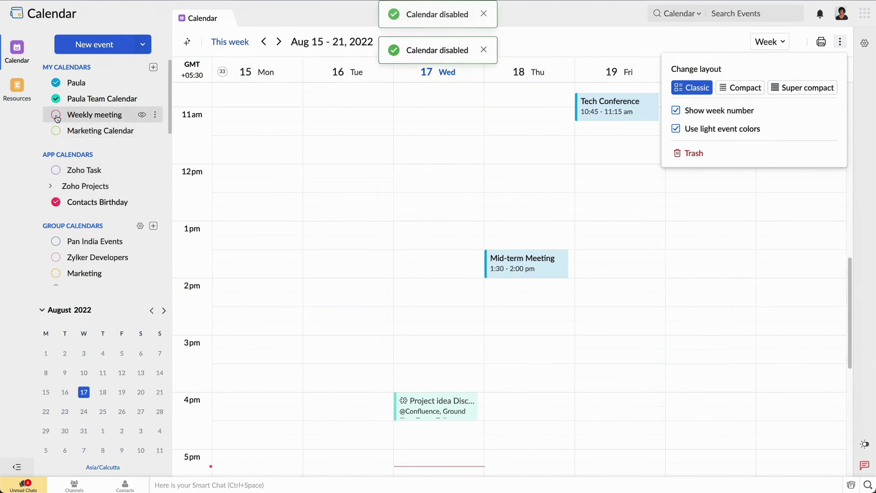
scroll(246, 218, down, 1)
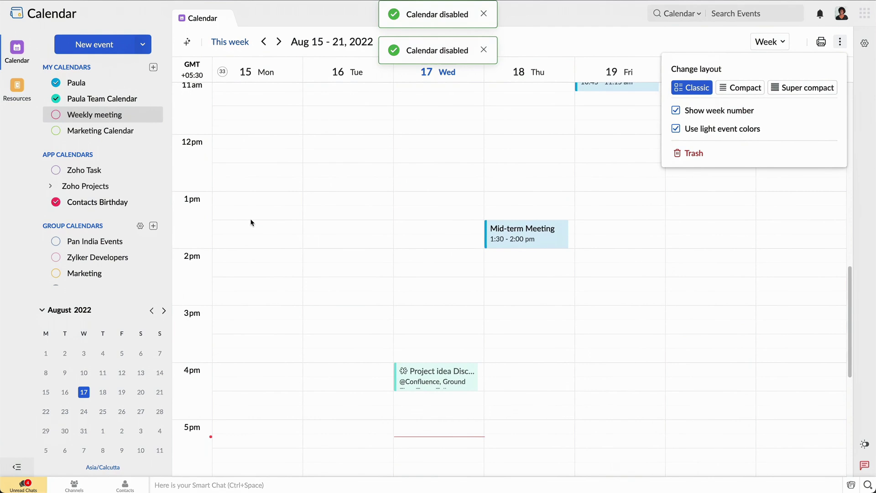
click(840, 42)
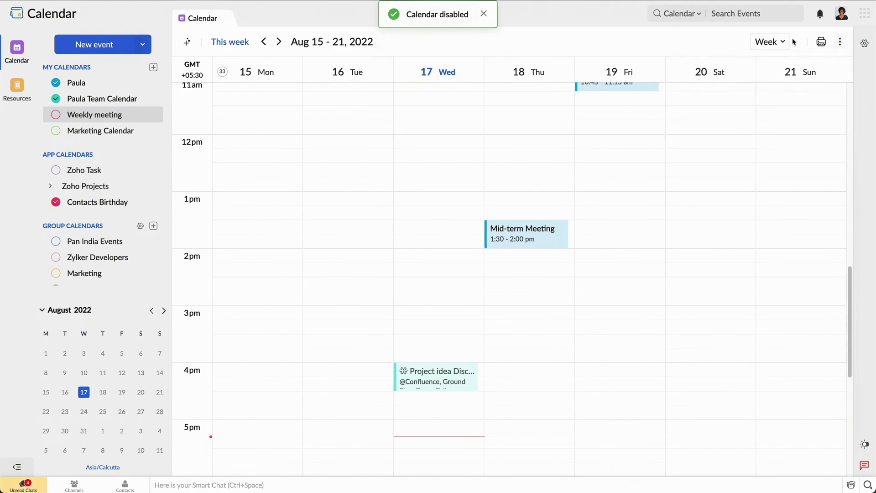
click(774, 40)
- Switch to Day view for Aug 17 and start Project idea Discussion's online meeting
click(767, 70)
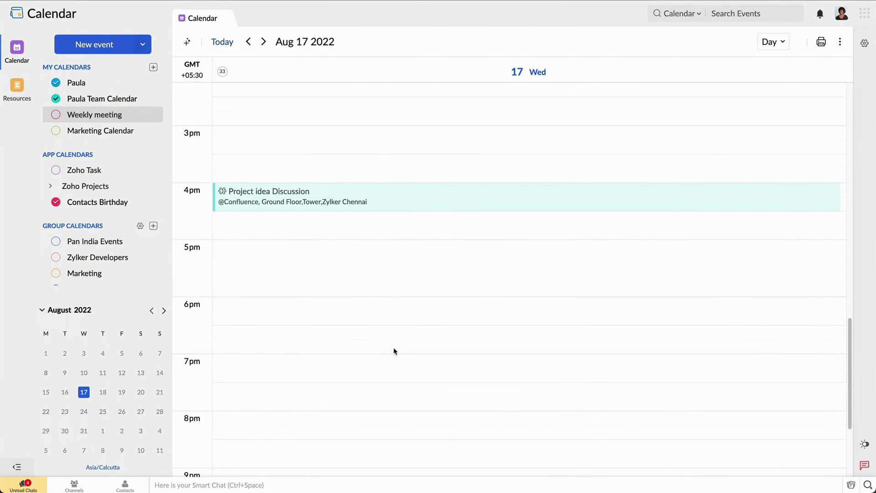
click(103, 393)
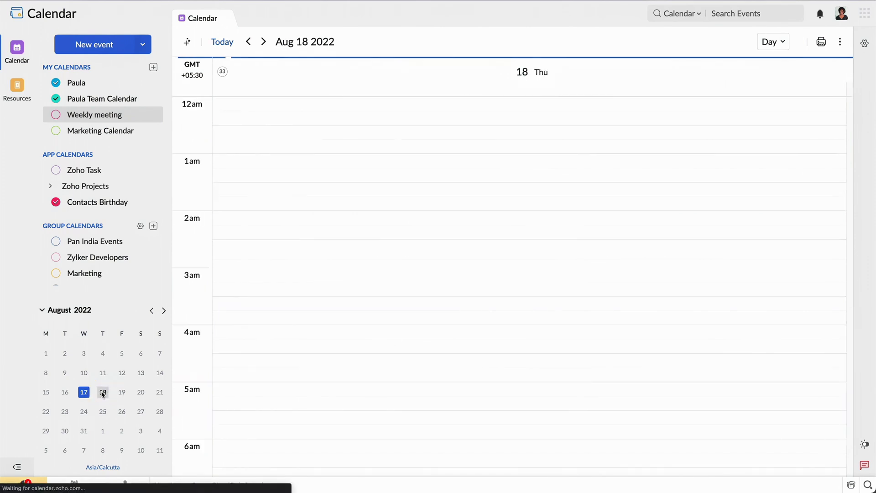
click(85, 396)
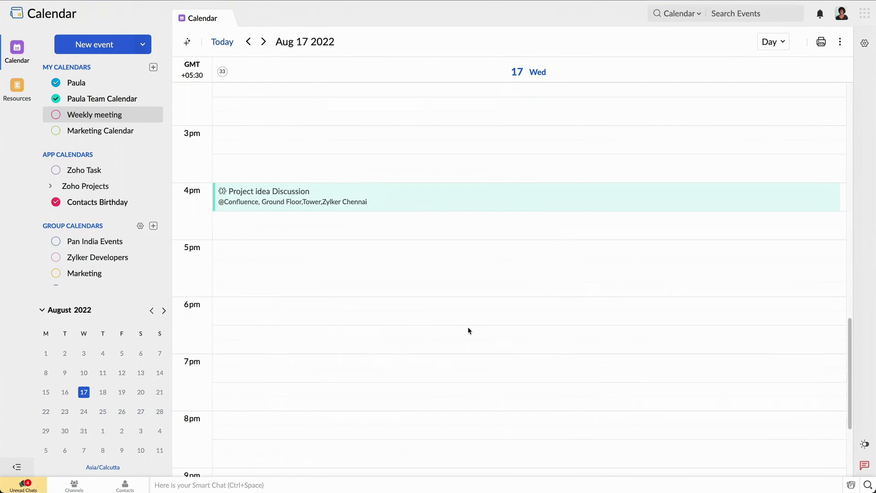
click(416, 201)
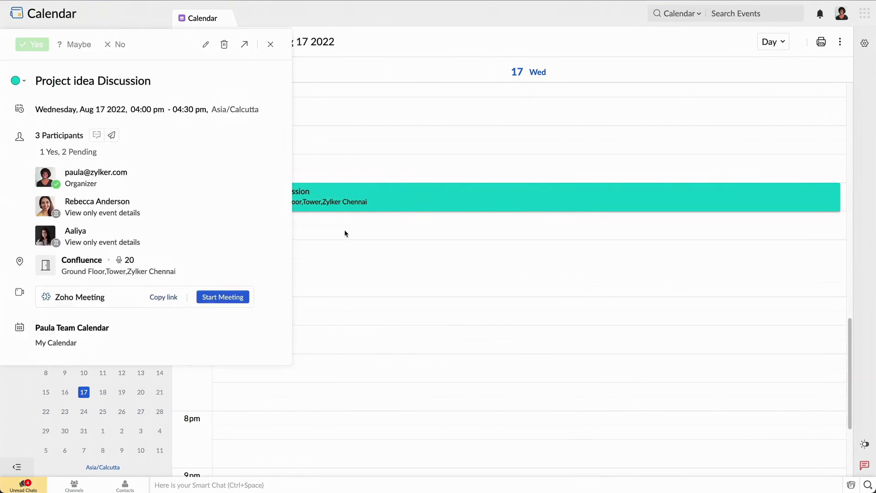
click(221, 304)
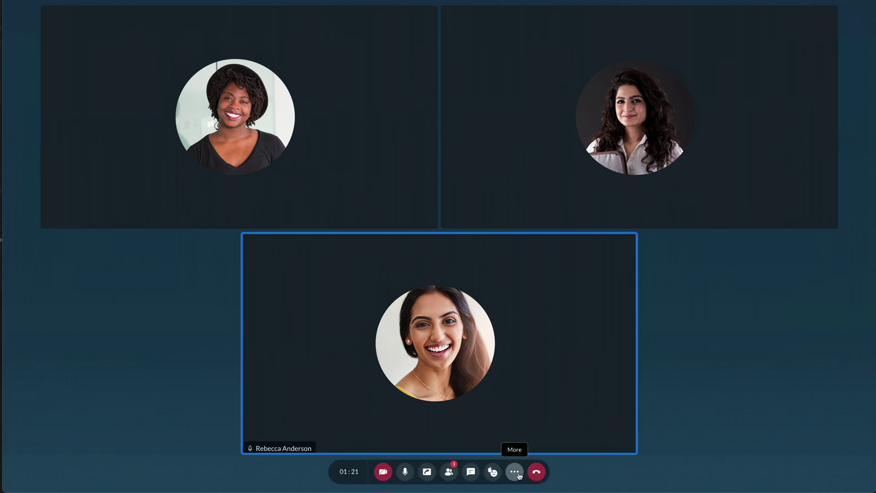
- Start recording the Zoho Meeting call, then end the meeting for all
click(518, 467)
click(500, 252)
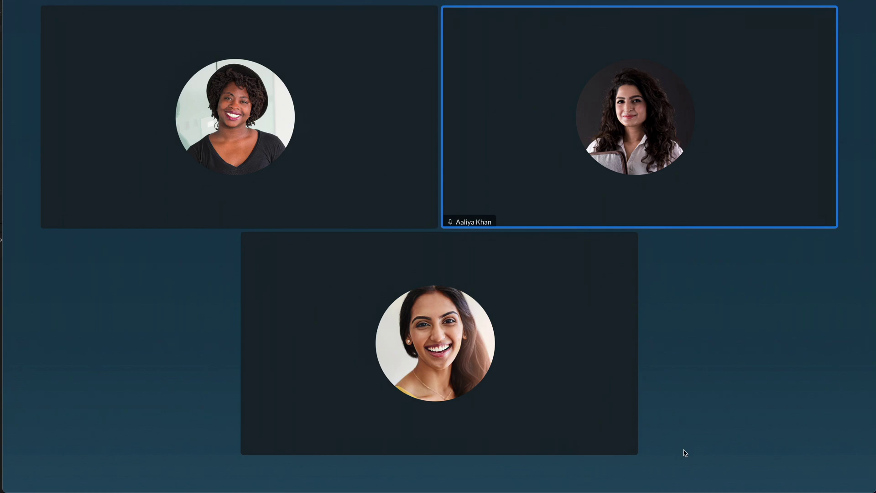
click(536, 471)
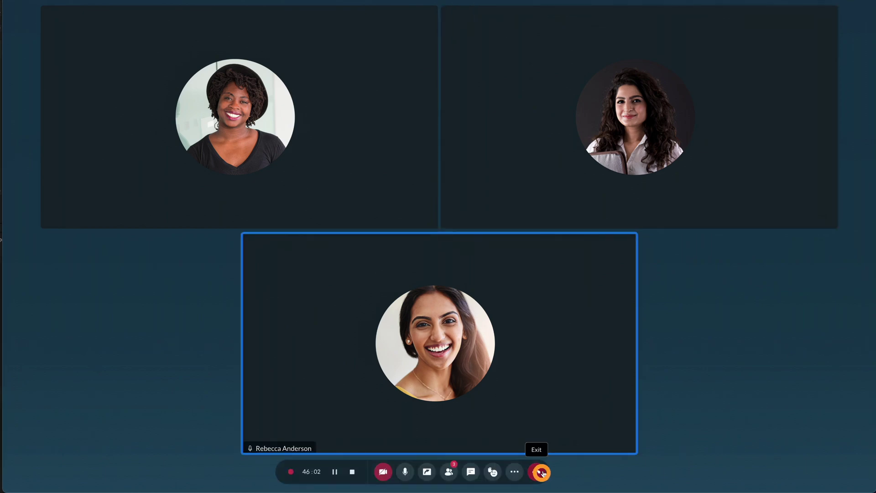
click(550, 425)
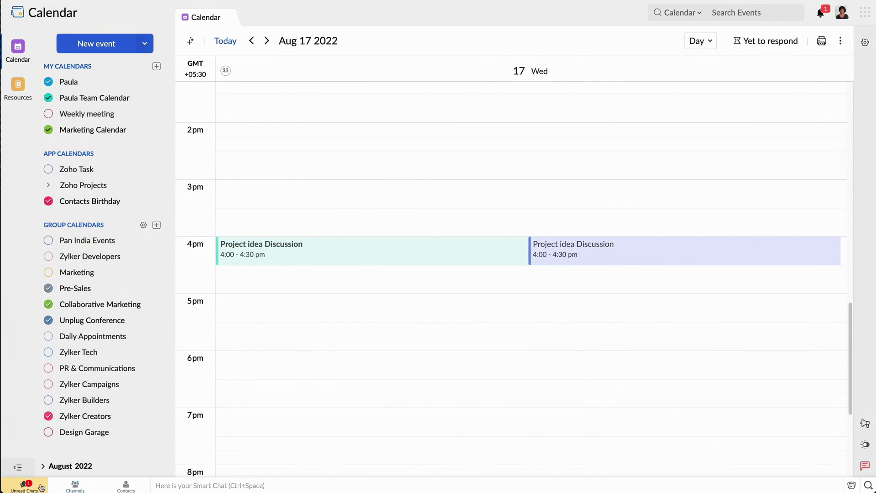
- Send the colleague a chat greeting asking 'When can we have our weekly discussions?'
click(26, 485)
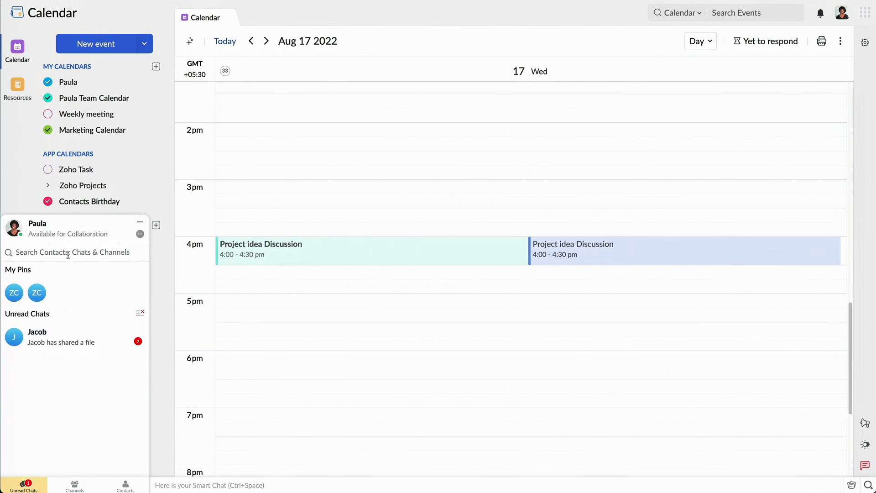
text(Re)
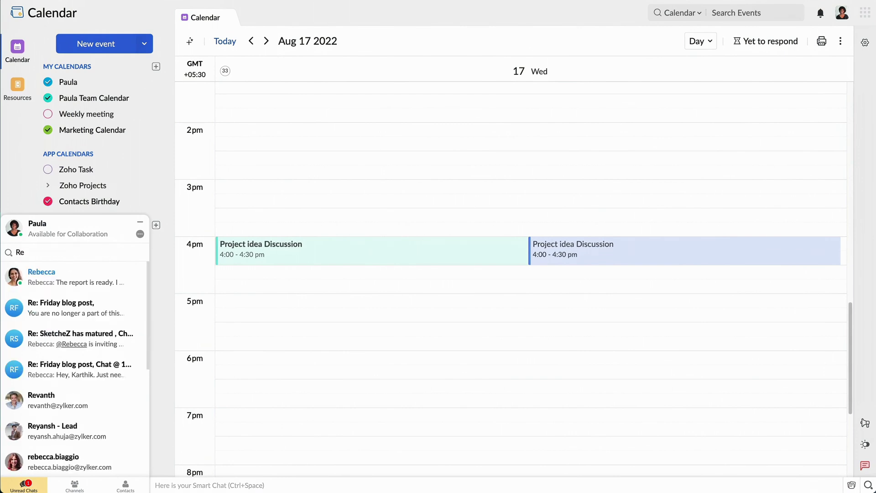
click(68, 275)
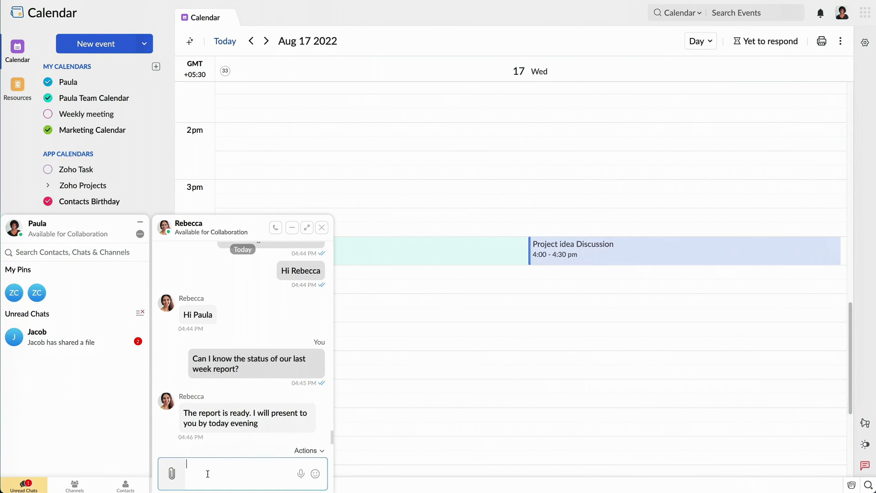
text(Hey, Rebecca! When can we have our weekly discussions?)
key(Return)
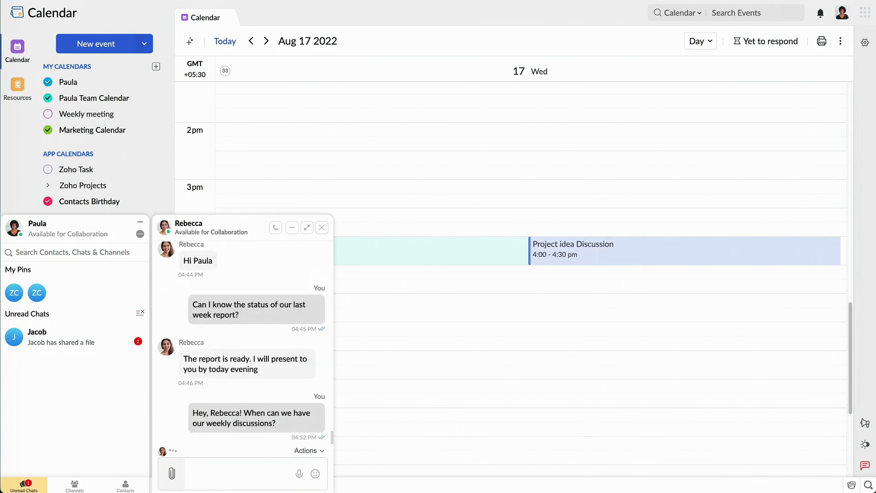
- Close the chat, open Project idea Discussion in its own tab, and download the meeting recording
click(322, 227)
click(140, 222)
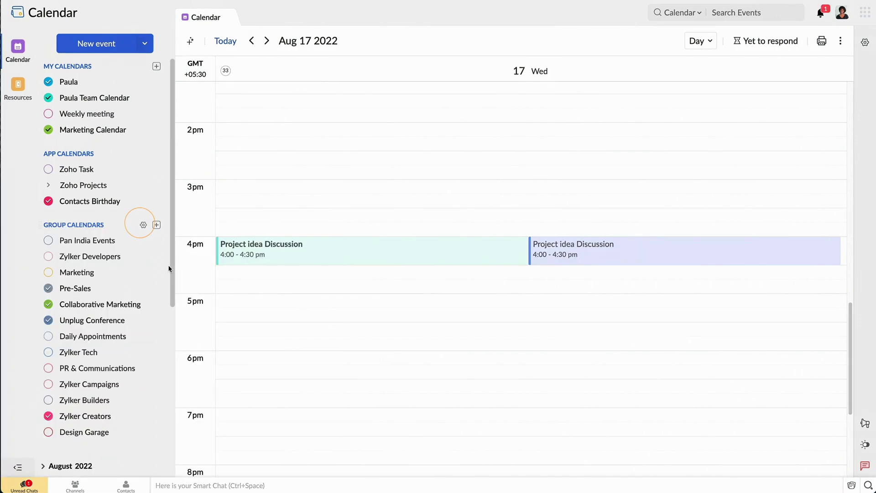
click(391, 250)
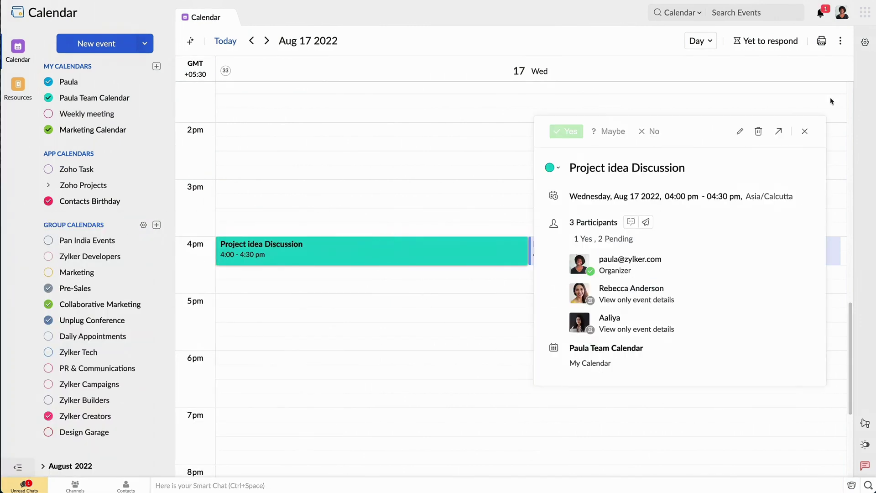
click(781, 132)
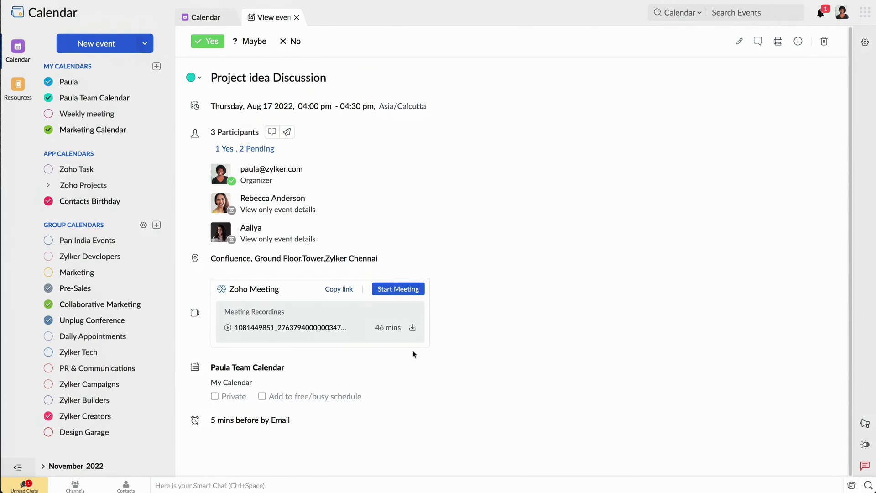
click(412, 328)
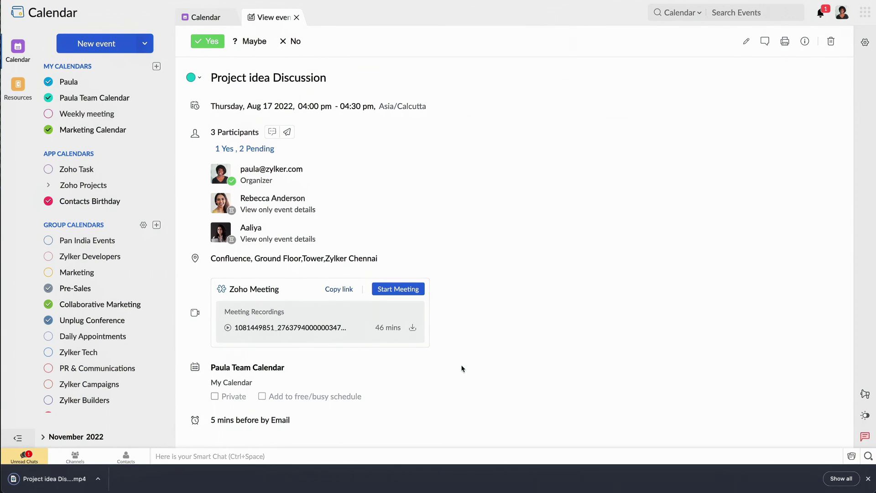
- Share the downloaded recording in the Zylker Creators group chat
click(33, 460)
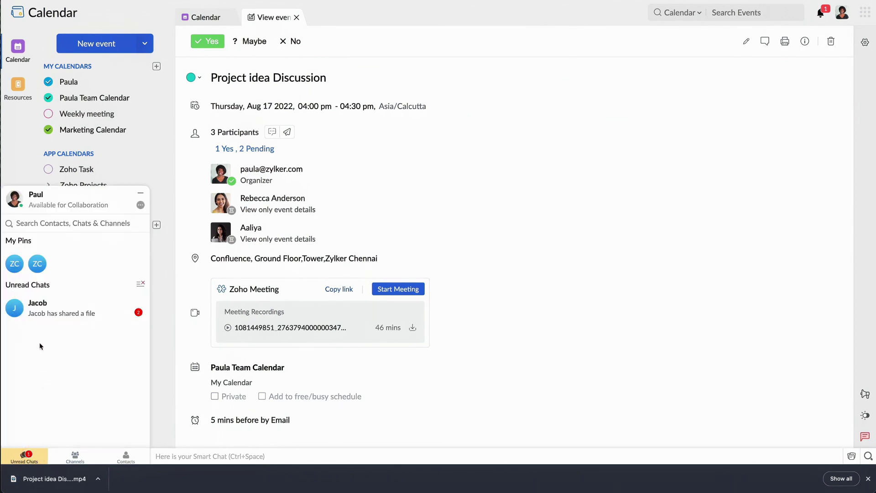
click(39, 267)
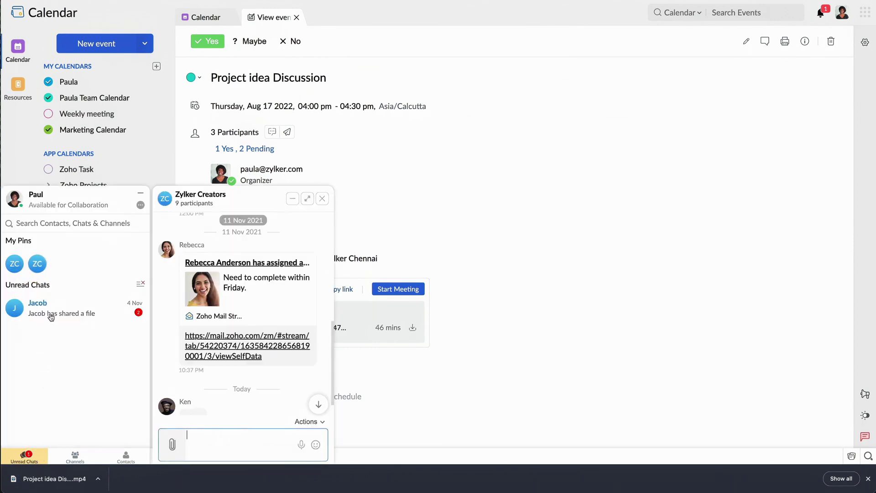
drag(50, 479, 254, 380)
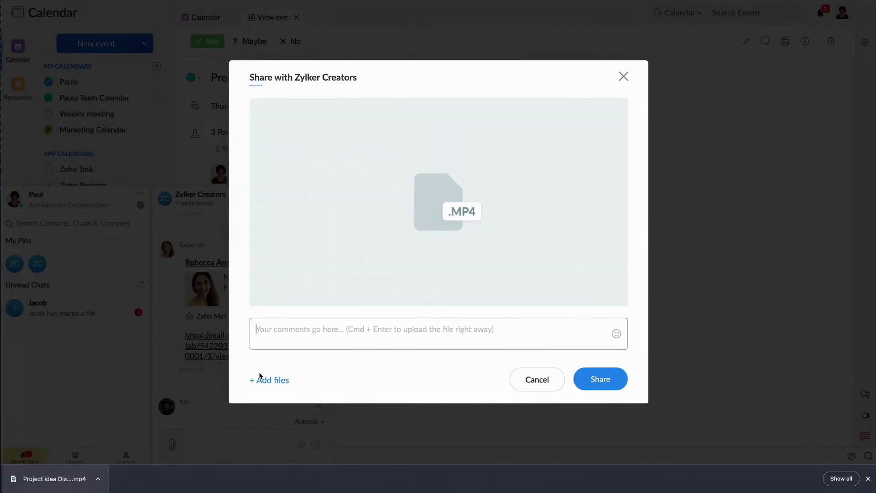
click(579, 384)
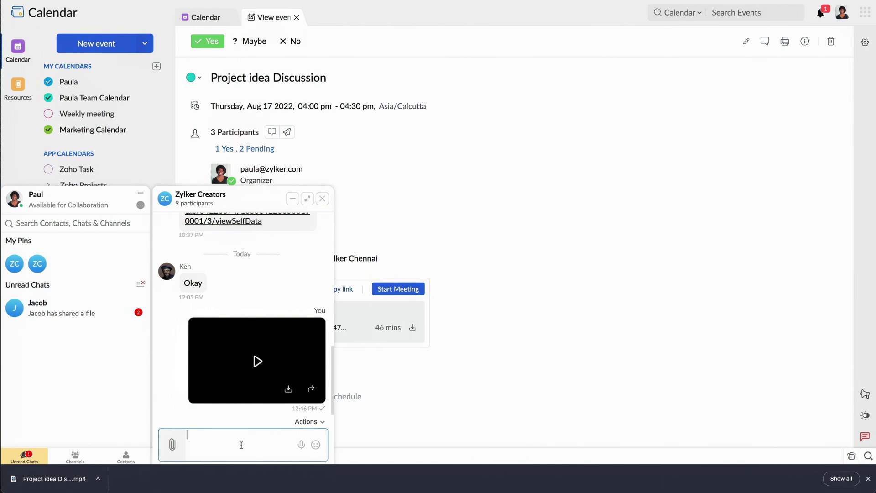
- Close the group chat, the downloads bar and the full event tab
click(323, 198)
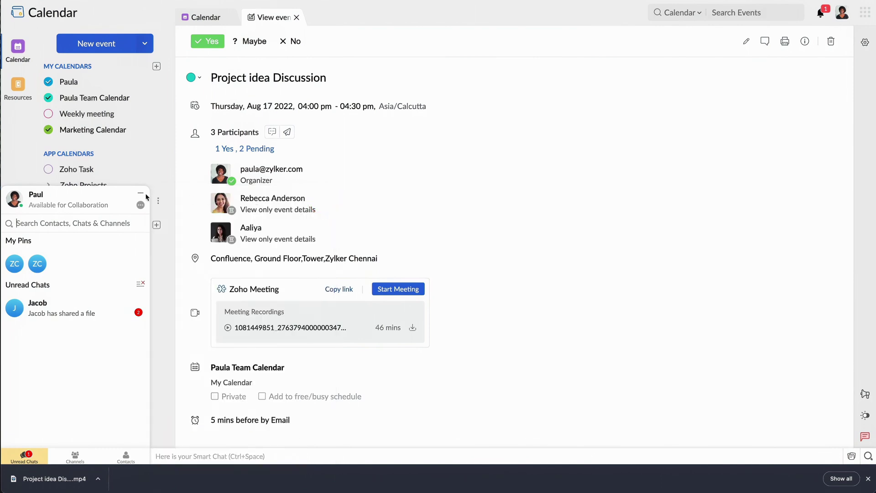
click(140, 193)
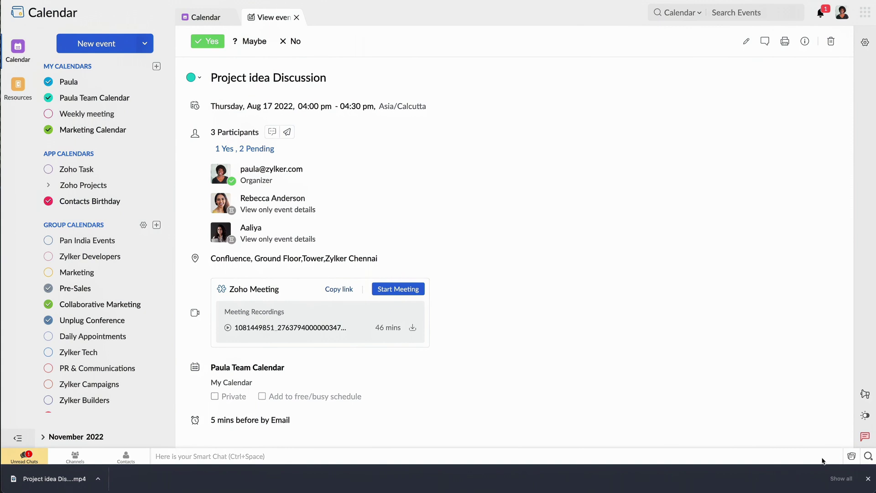
click(866, 479)
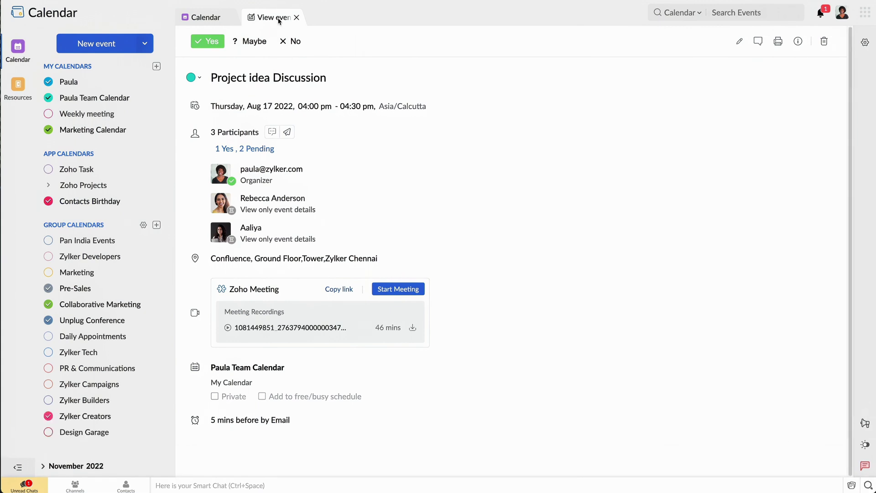
click(296, 18)
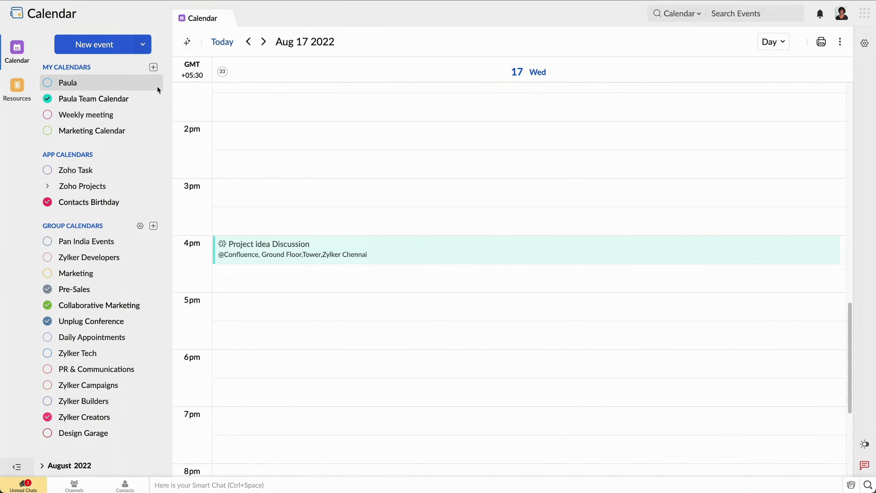
- Find the colleague under Zoho Calendar Users, subscribe to their personal calendar, and open its settings
click(154, 68)
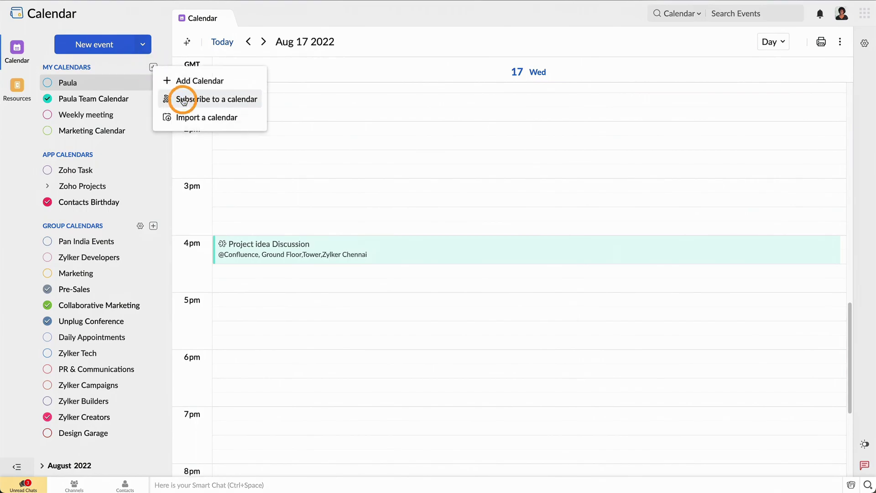
click(184, 99)
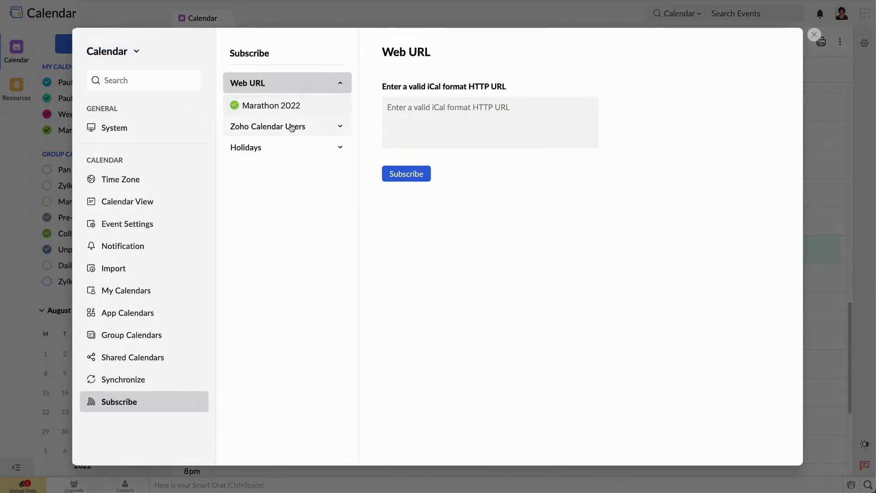
click(291, 124)
click(434, 92)
text(re)
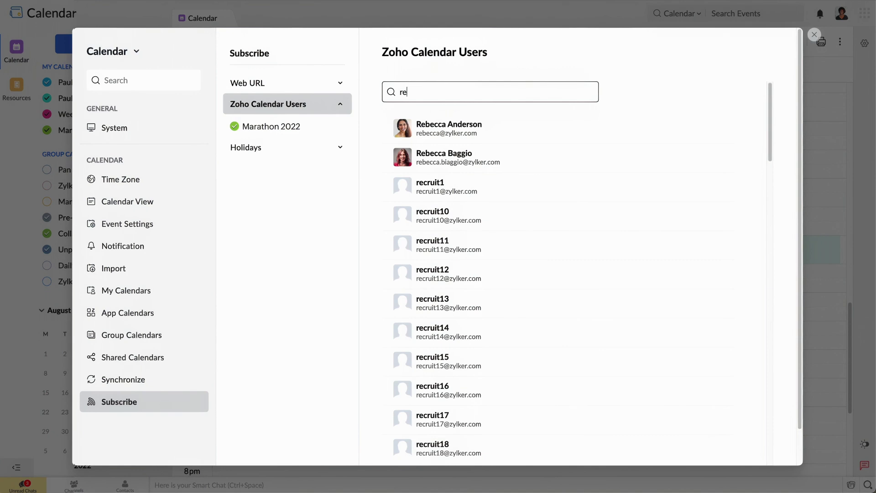
click(449, 141)
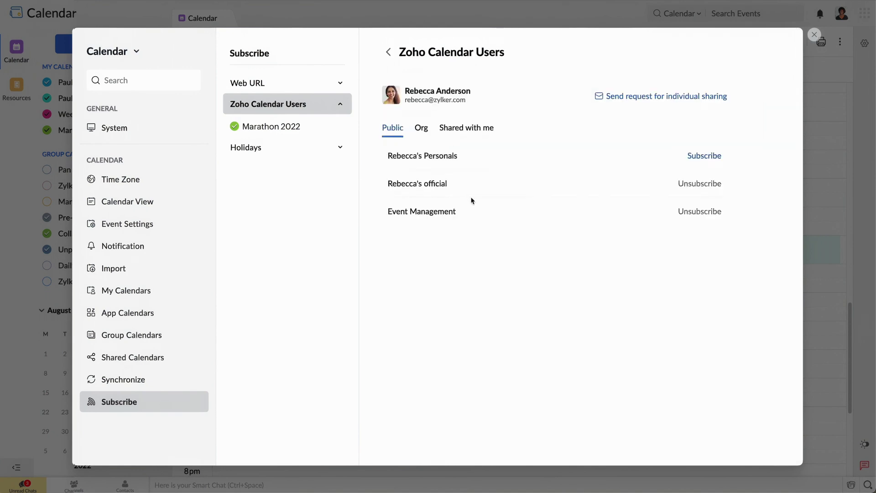
click(704, 156)
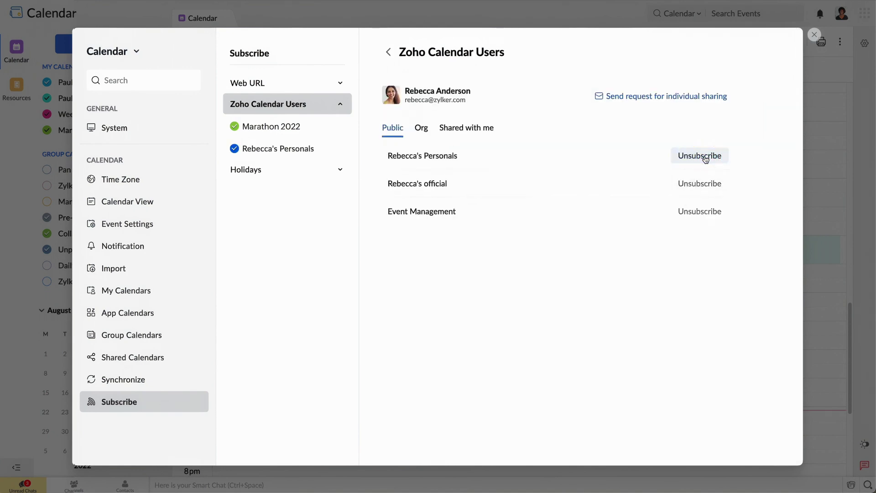
click(270, 149)
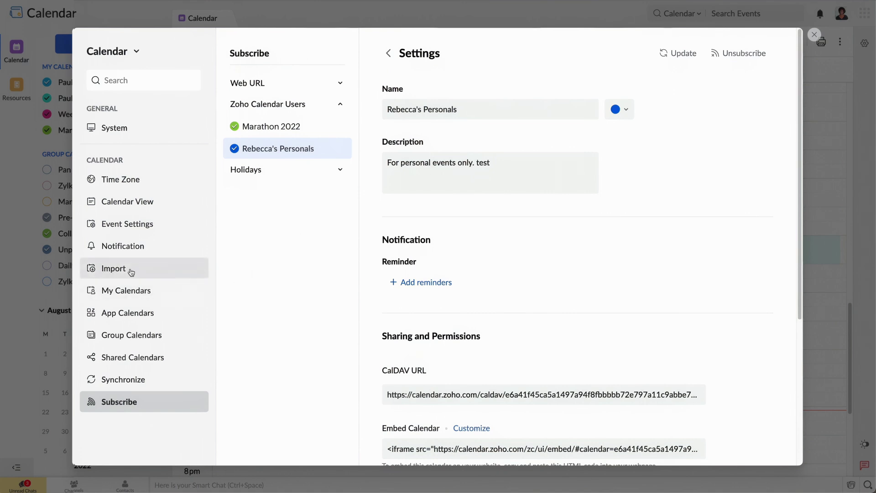
- Import the events from the Cal import.ics file into the calendar
click(128, 270)
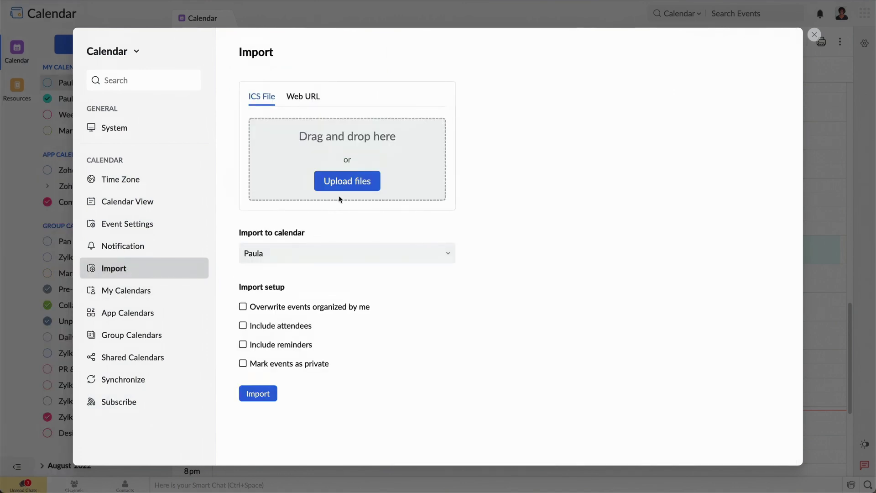
click(347, 183)
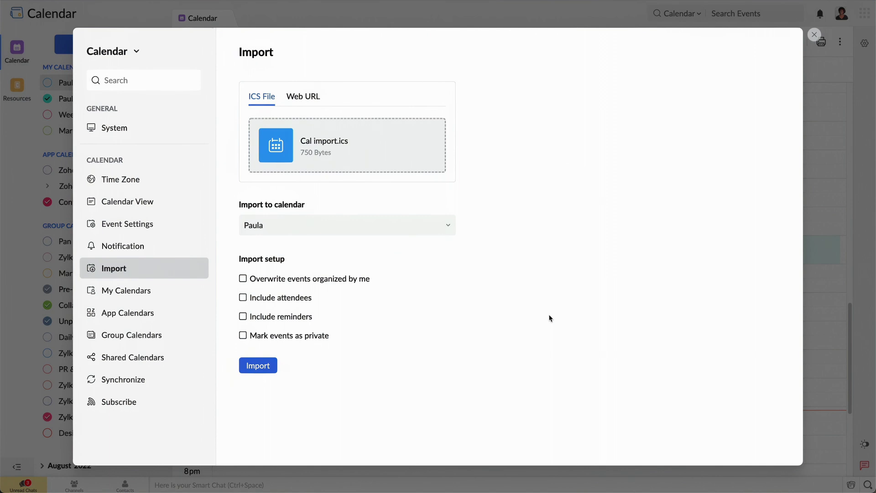
click(258, 370)
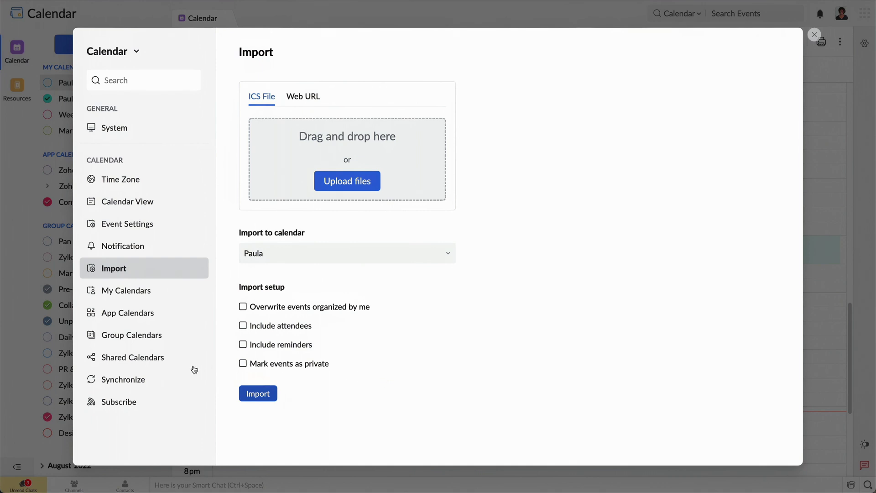
- Set up Google Calendar two-way sync, accepting the terms and authenticating the Google account
click(139, 379)
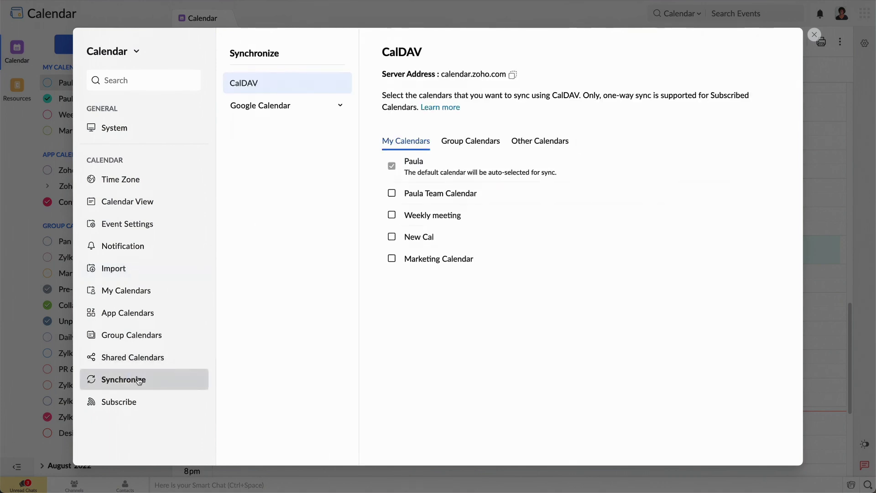
click(290, 110)
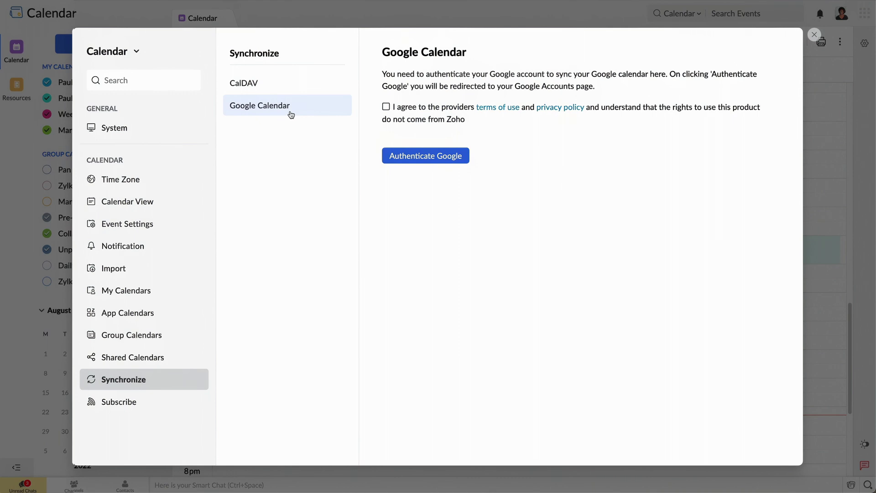
click(386, 107)
click(417, 161)
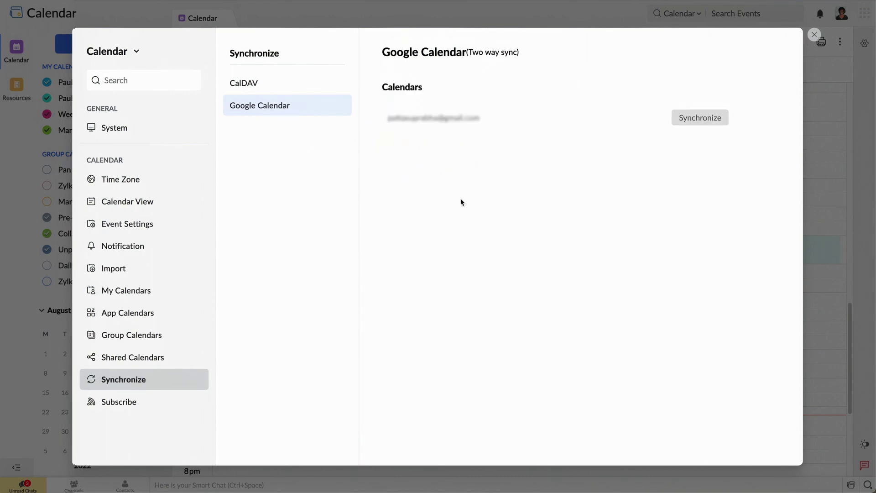
- Sync the Zoho CRM calendar for the projectzylker organisation and close settings
click(161, 318)
click(319, 82)
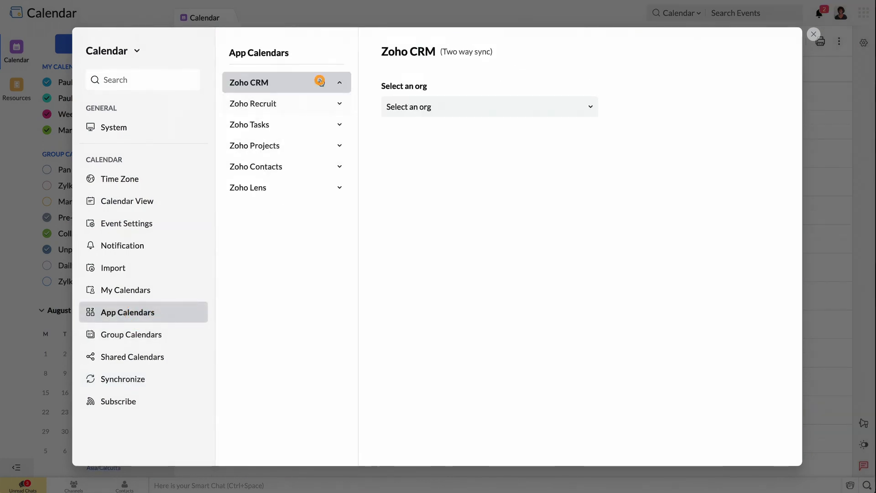
click(410, 106)
click(417, 131)
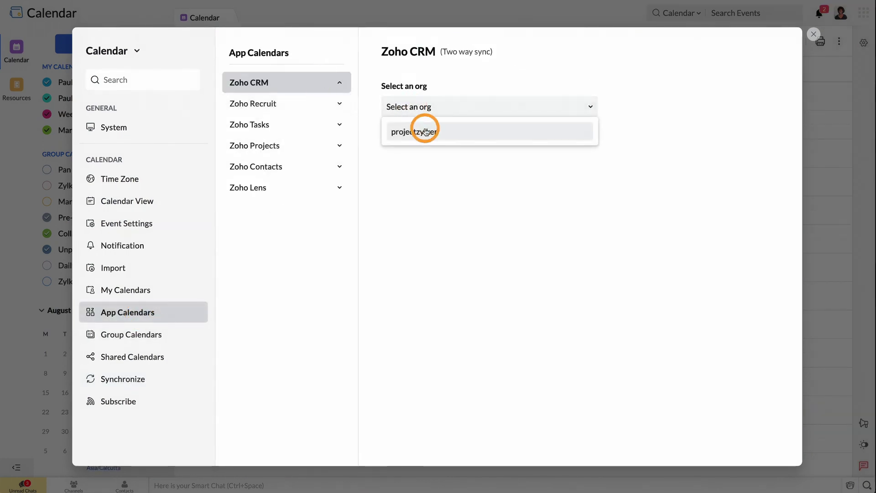
click(416, 141)
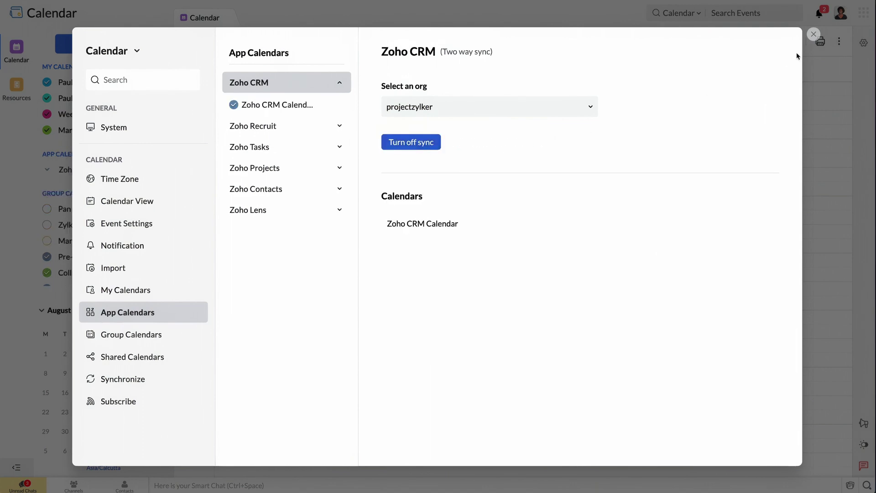
click(813, 34)
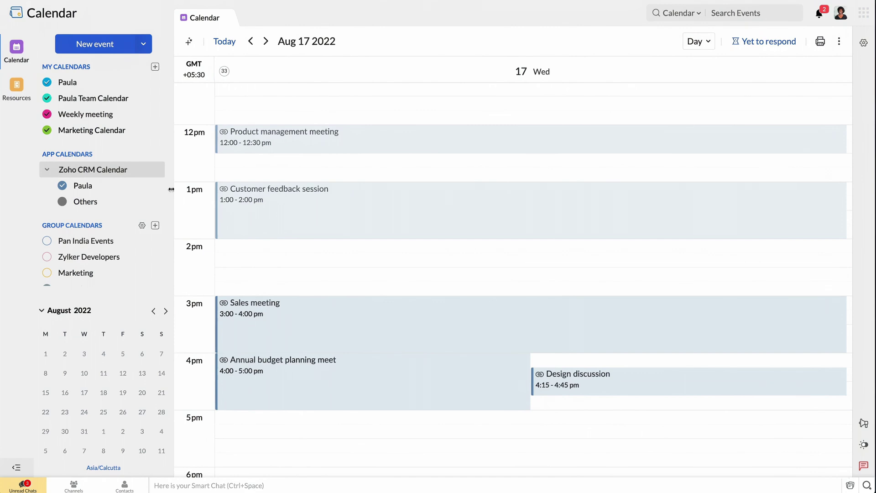
- Re-enable the Zoho CRM calendar's events in the day view and review the notifications list
click(63, 187)
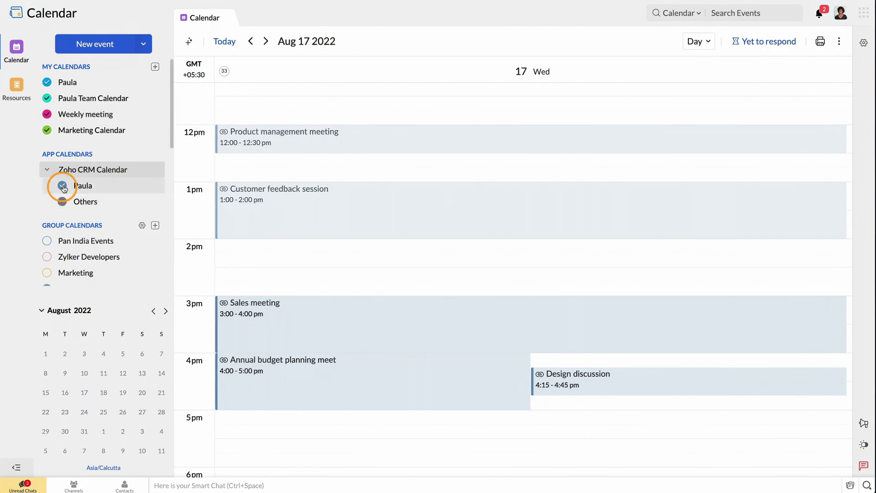
click(63, 187)
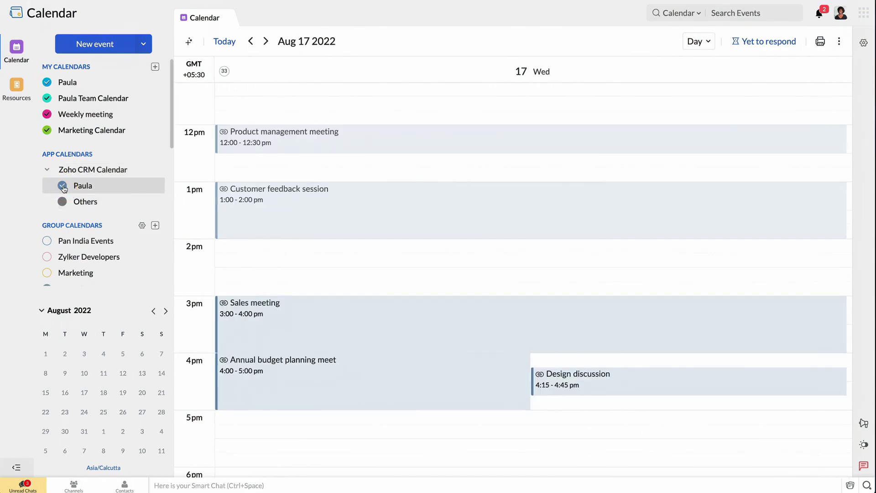
click(819, 15)
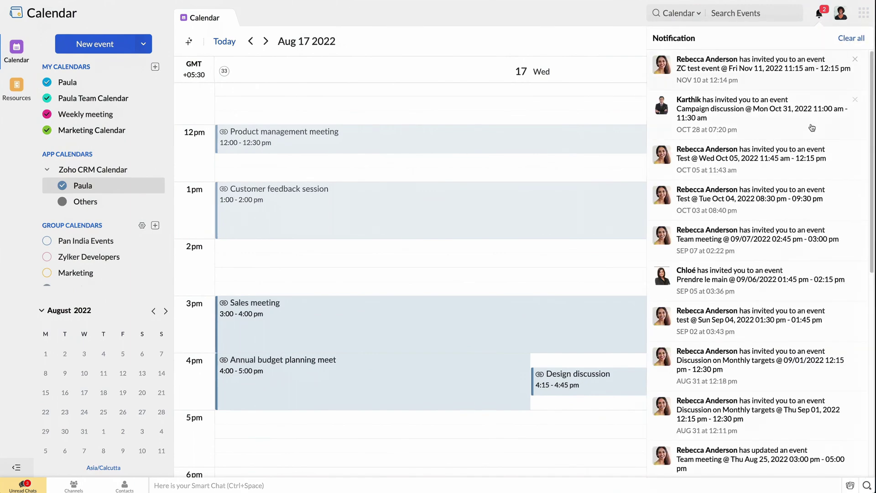
scroll(818, 194, down, 4)
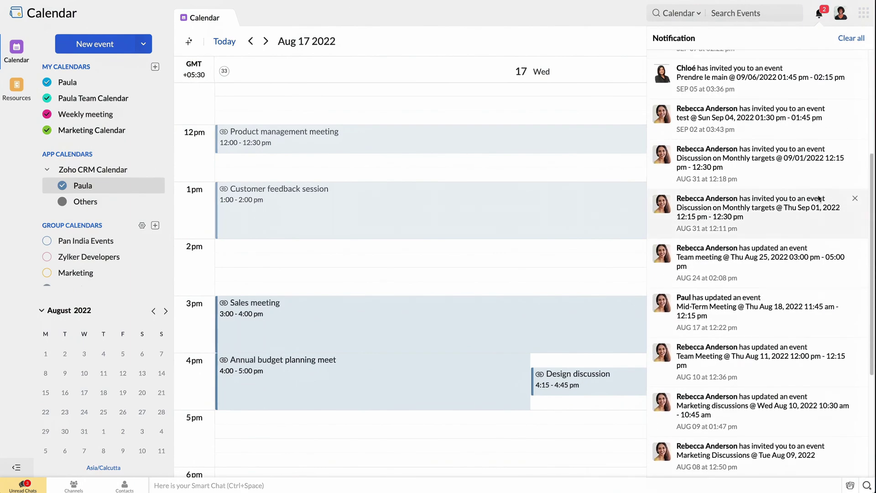
scroll(819, 199, up, 4)
click(820, 15)
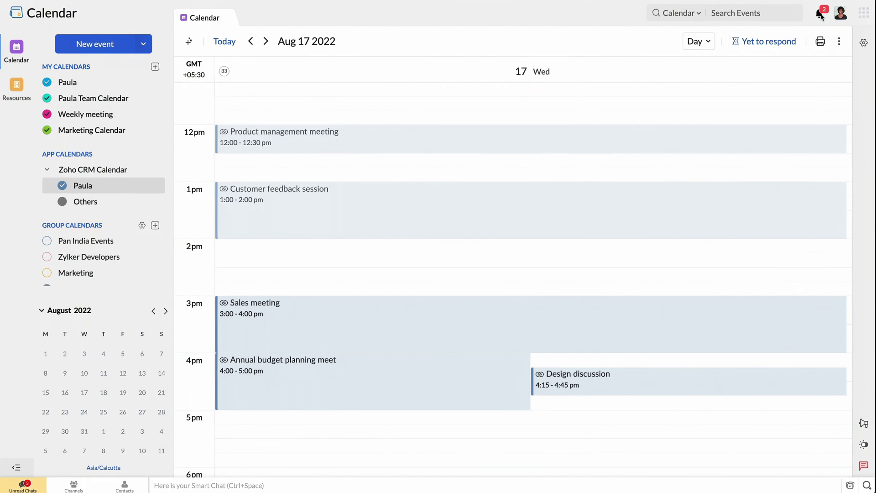
- Turn on a secondary time zone of (GMT-10:00) Tahiti, French Polynesia in Time Zone settings
click(863, 44)
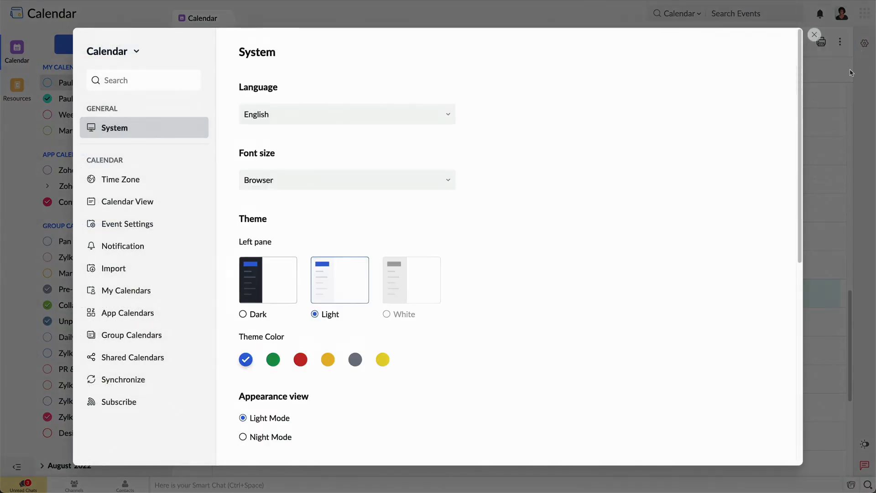
click(158, 191)
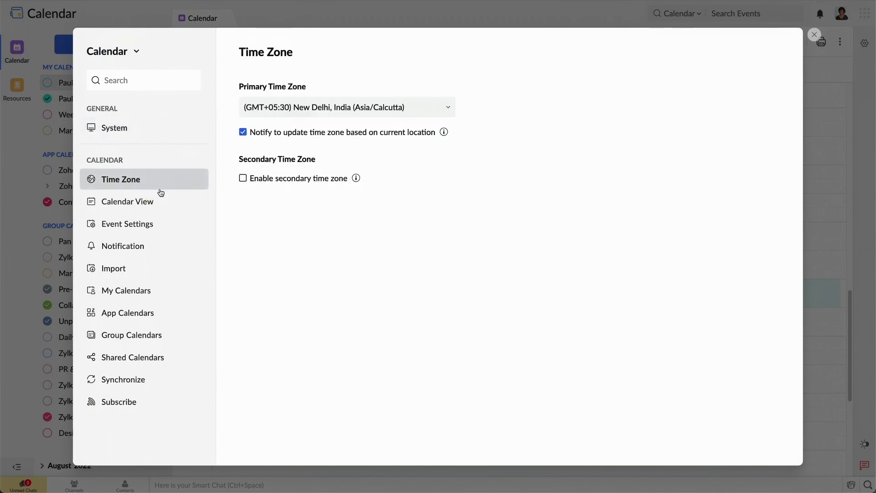
click(243, 178)
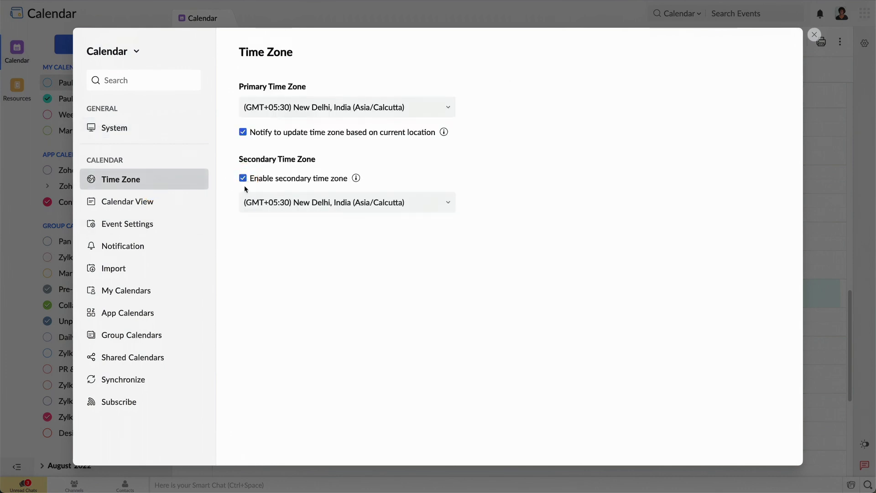
click(416, 204)
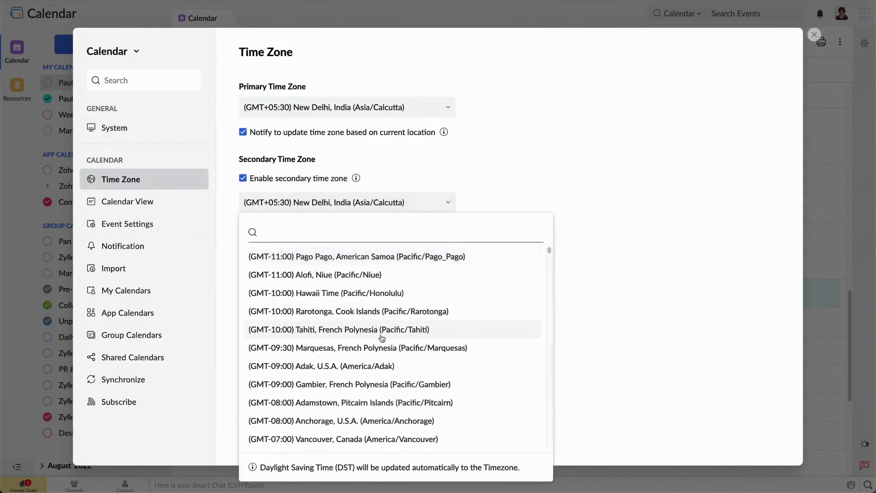
click(434, 329)
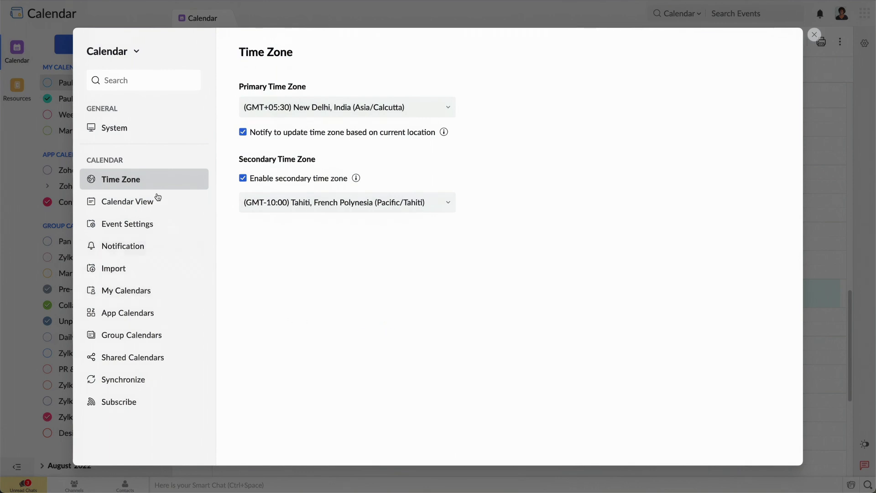
click(133, 135)
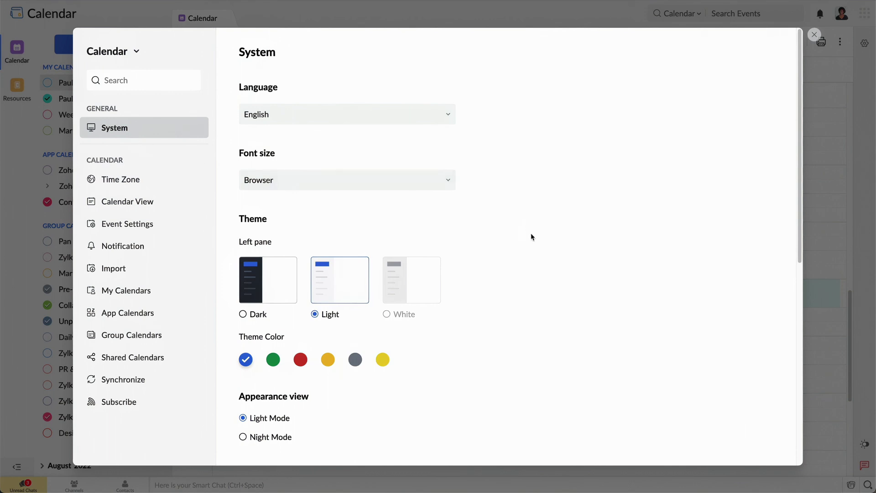
- Keep the left pane theme on Light and set the Appearance view to Night Mode
scroll(532, 237, down, 1)
scroll(532, 236, up, 1)
click(276, 285)
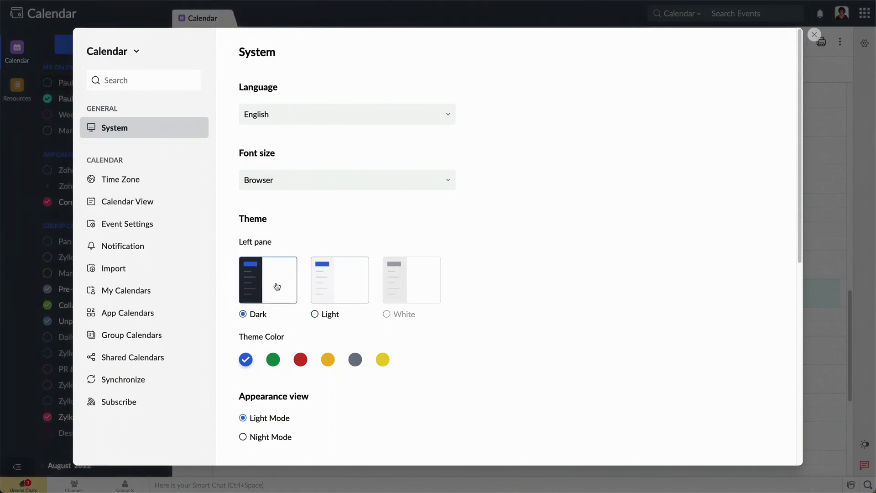
click(328, 292)
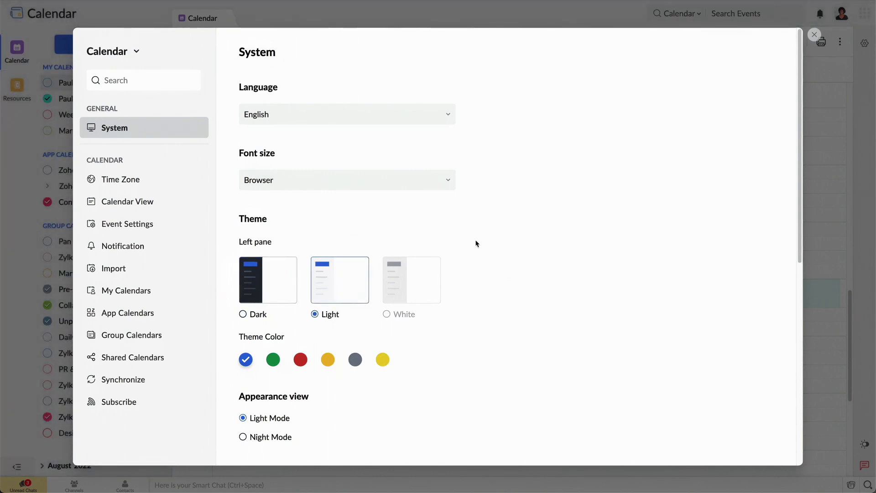
scroll(494, 252, down, 2)
click(261, 361)
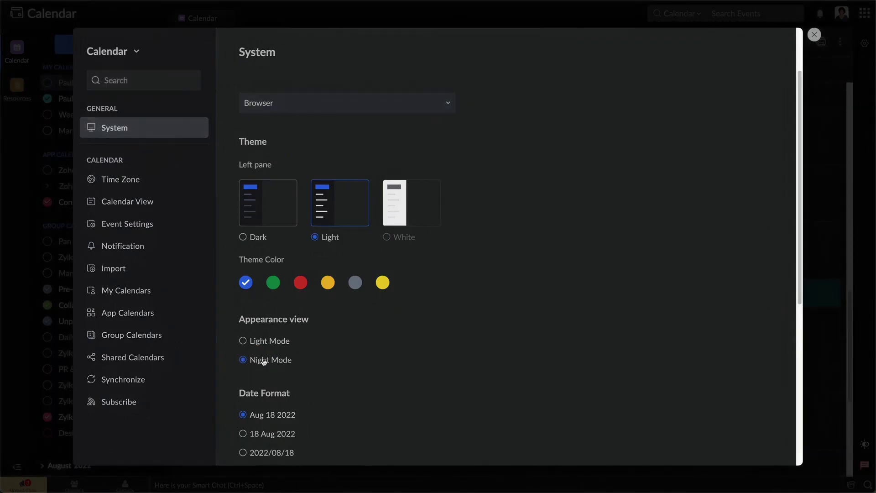
scroll(433, 350, down, 3)
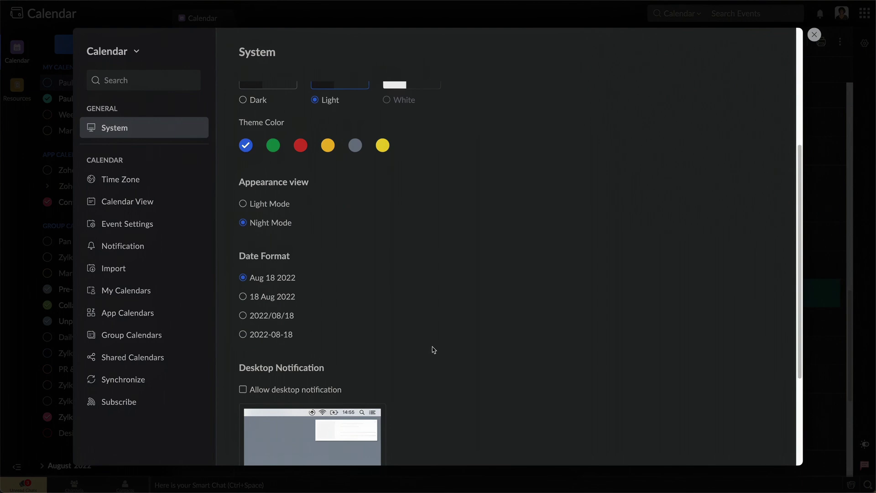
scroll(434, 350, down, 1)
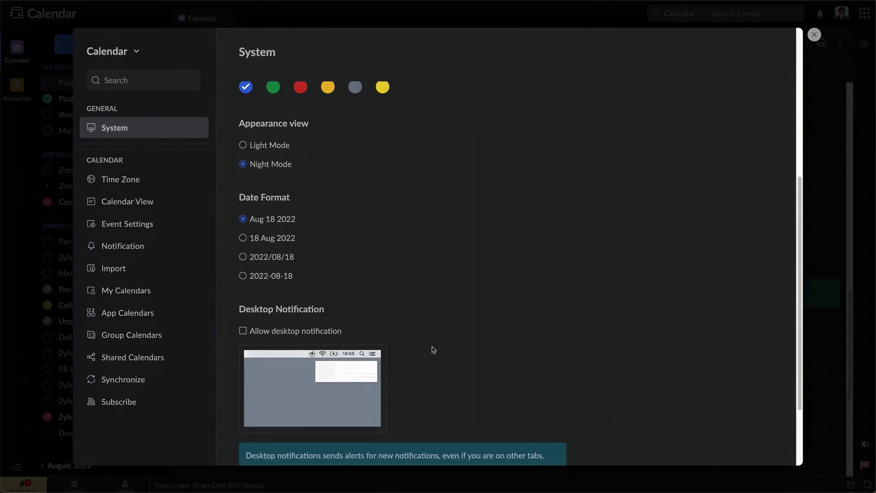
scroll(433, 350, up, 6)
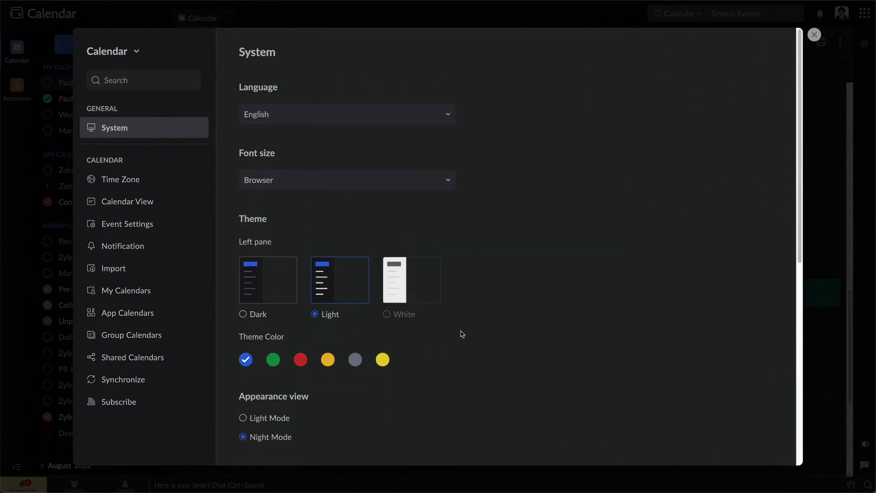